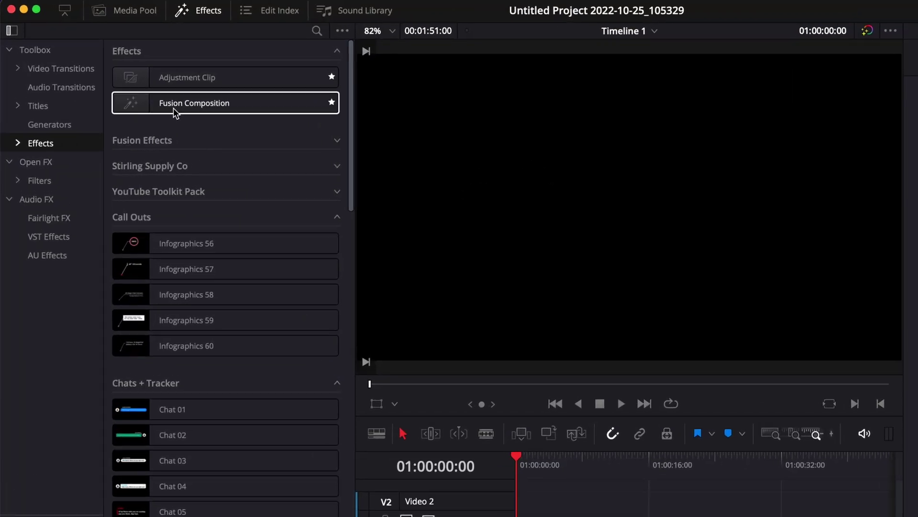
Place a Fusion Composition at the start of the Video 1 track and open it on the Fusion page
left_click_drag(133, 82, 253, 128)
left_click_drag(330, 166, 525, 516)
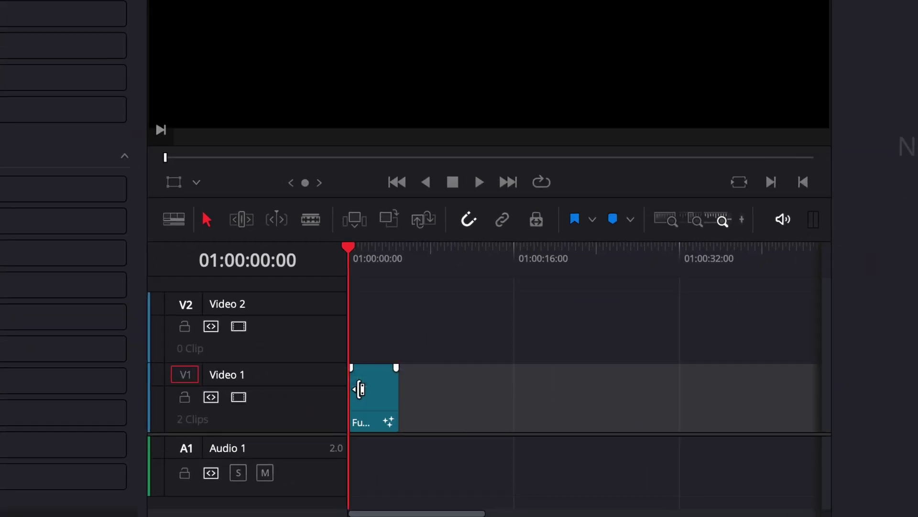
left_click(460, 506)
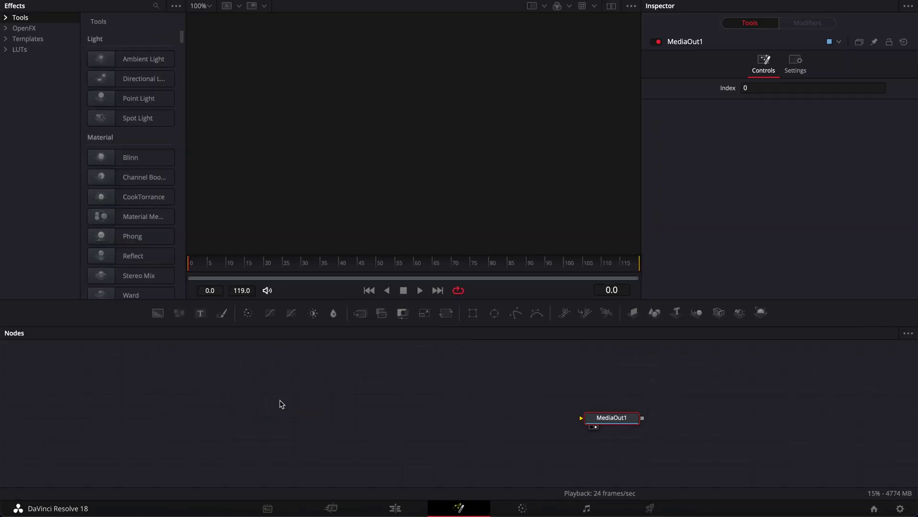
Add a Background node to the composition and connect its output to MediaOut1
left_click_drag(160, 316, 157, 425)
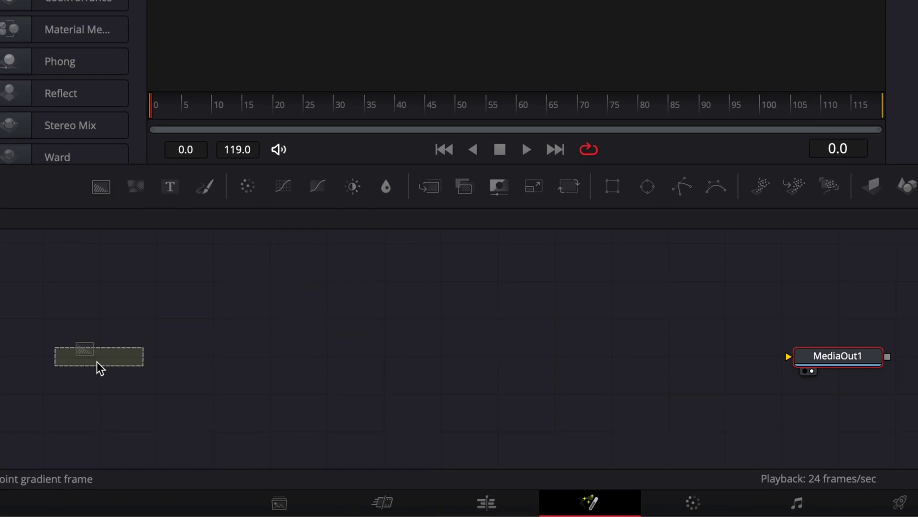
left_click_drag(100, 368, 803, 357)
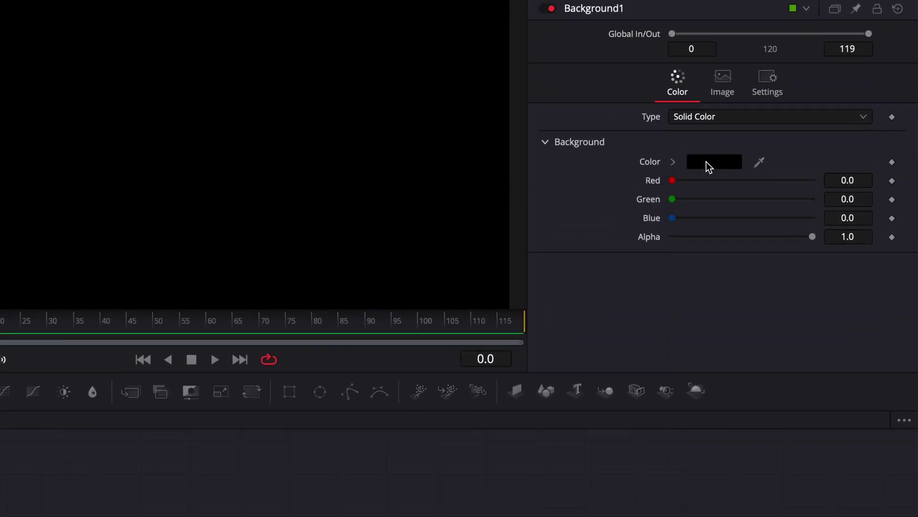
Change the Background1 node's solid color to a dark gray
left_click(768, 152)
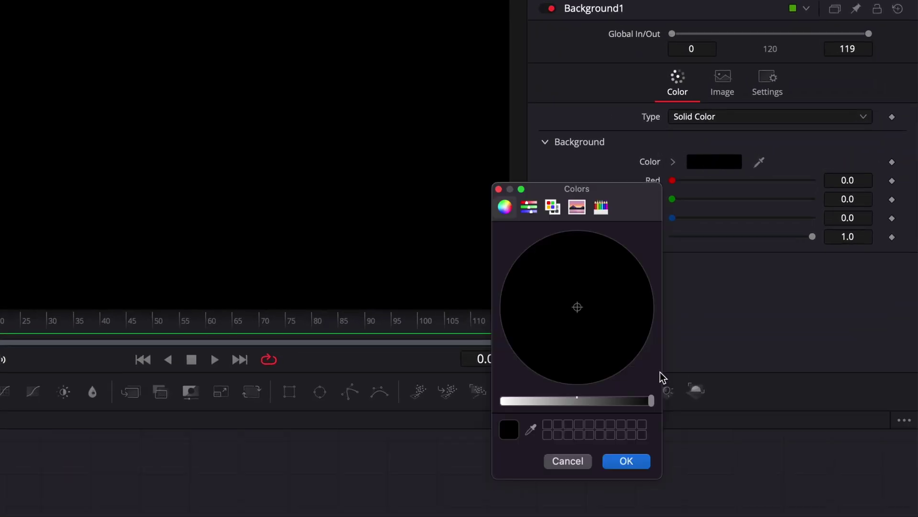
left_click_drag(728, 319, 722, 321)
left_click_drag(640, 400, 644, 401)
left_click(627, 461)
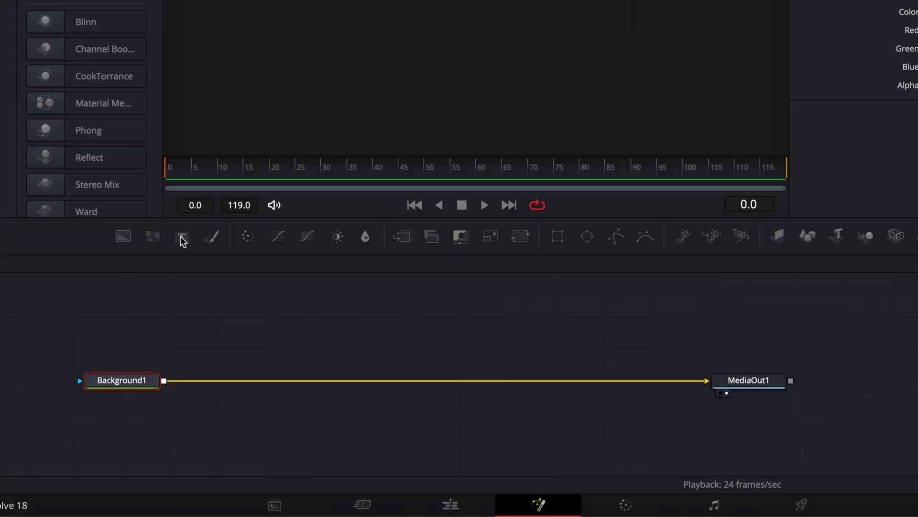
Add a Text node merged over Background1 and enter the text DAVINCI RESOLVE
left_click_drag(181, 237, 342, 314)
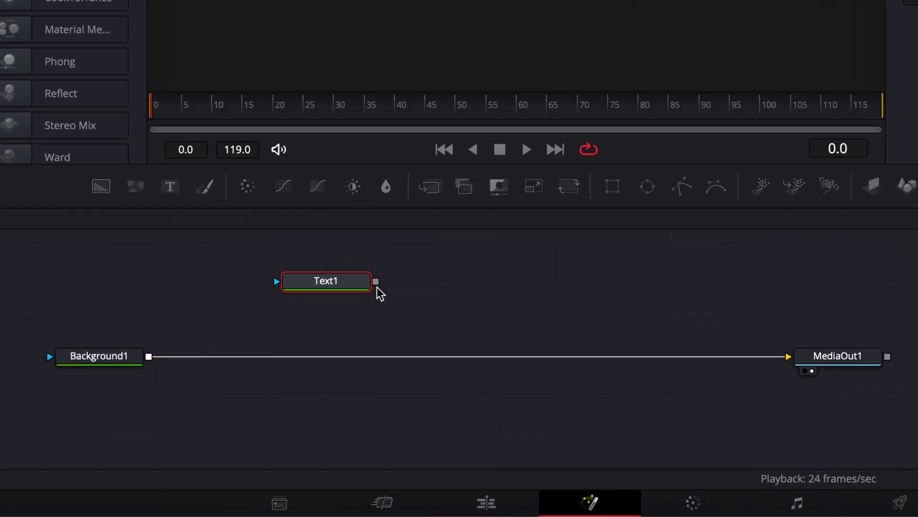
left_click_drag(377, 283, 152, 364)
left_click(325, 281)
left_click(810, 154)
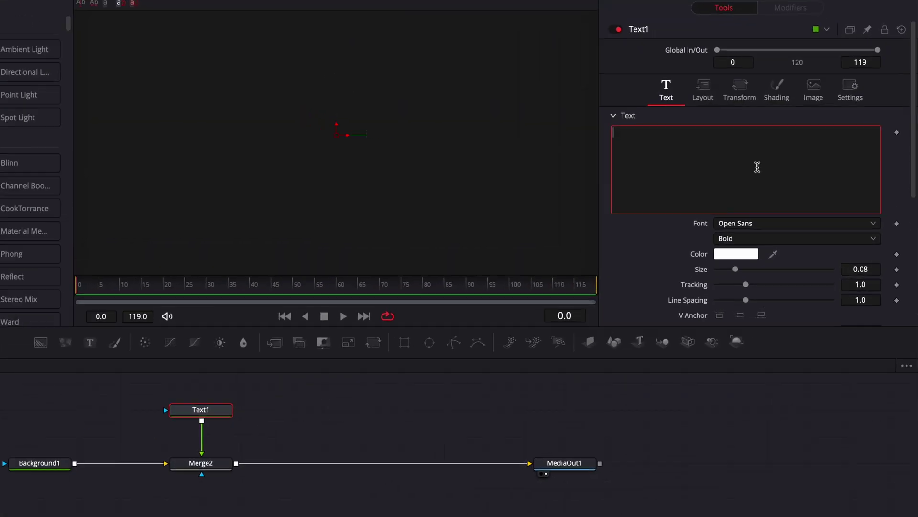
type("DAVINCI")
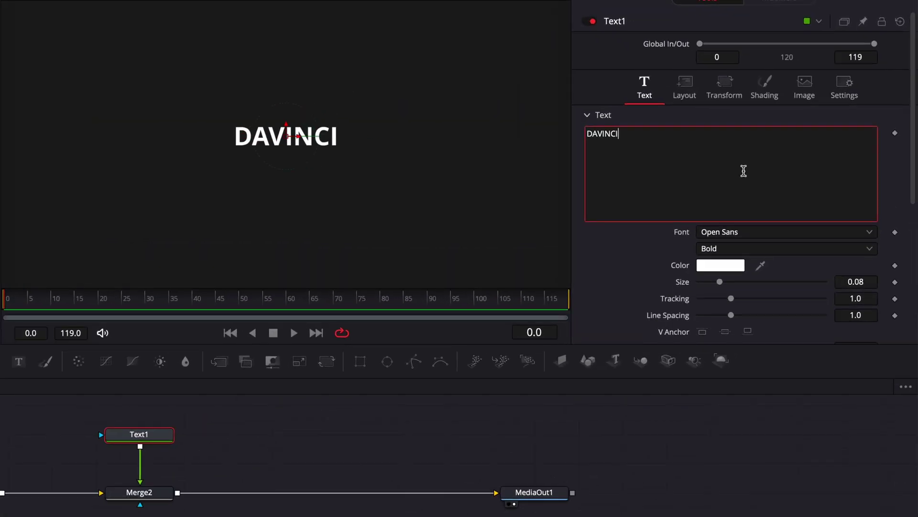
type(" RESOLVE")
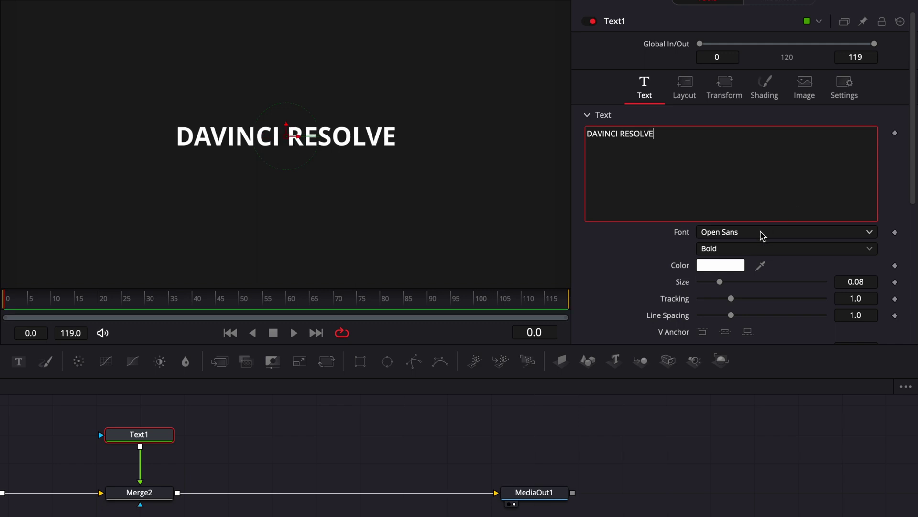
Set the title's font to Basement Grotesque
left_click(761, 233)
type("bas")
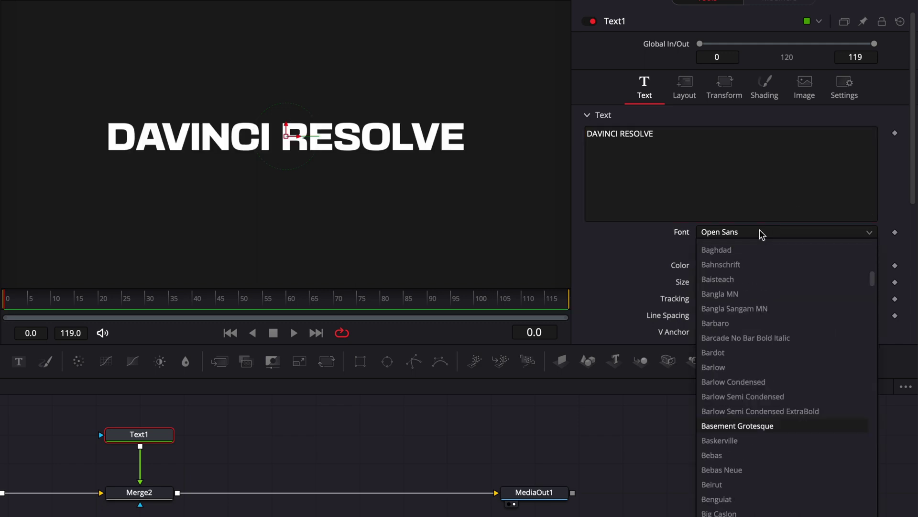
key("Return")
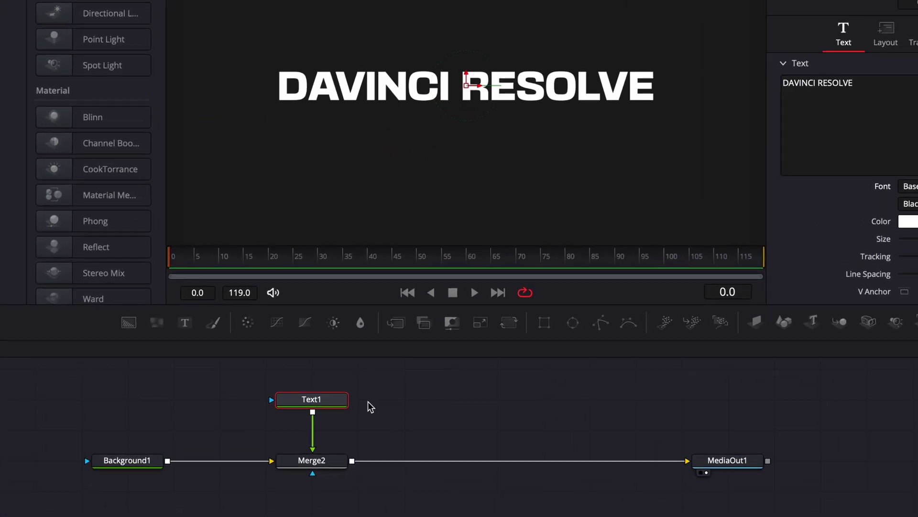
Insert a Glow node after Text1 and set its Glow value to 0.7
key("shift+space")
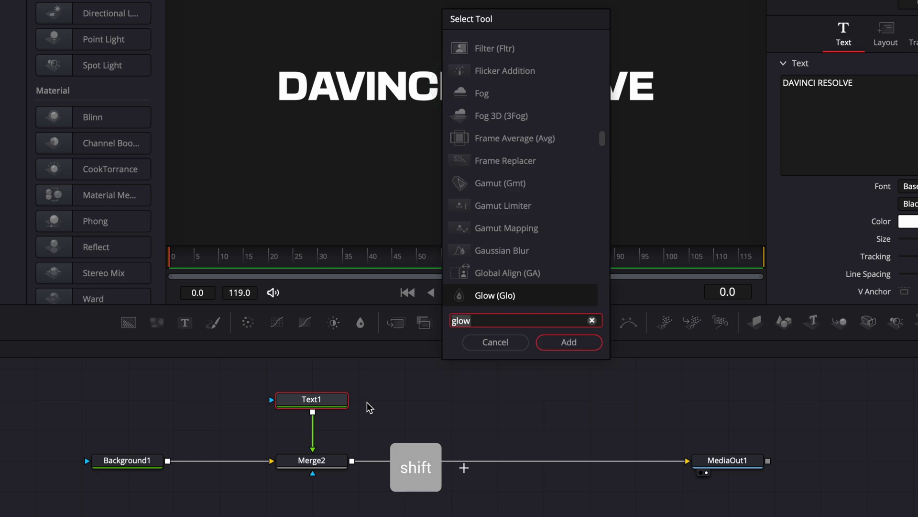
type("glow")
key("Return")
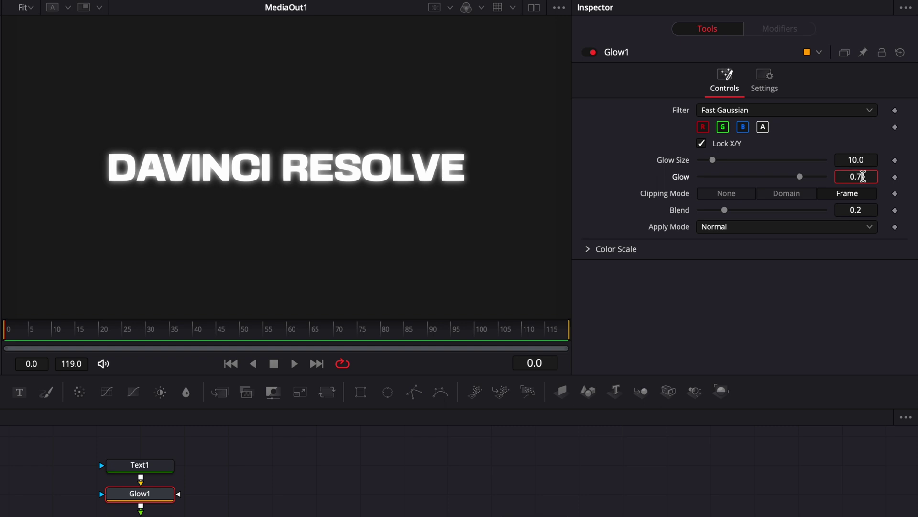
left_click(863, 177)
type("0.7")
key("Tab")
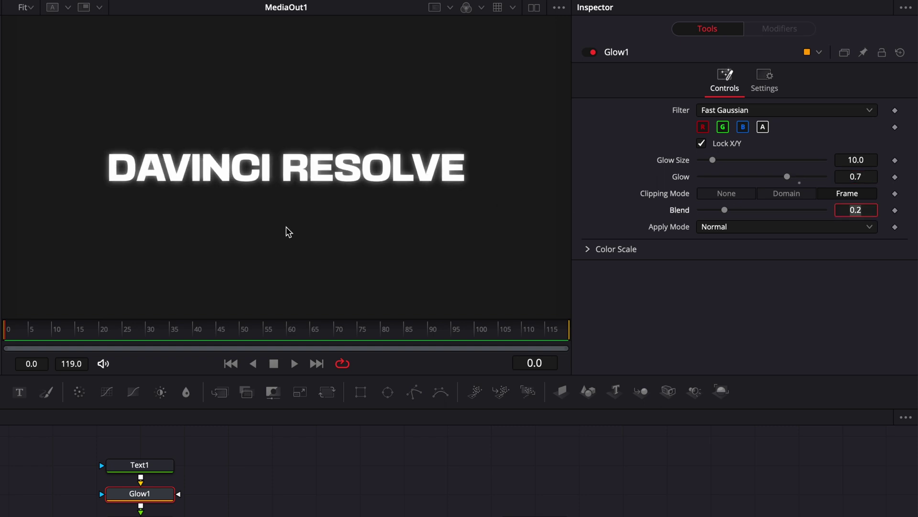
Apply a Follower modifier to the Text1 node's text
left_click(147, 465)
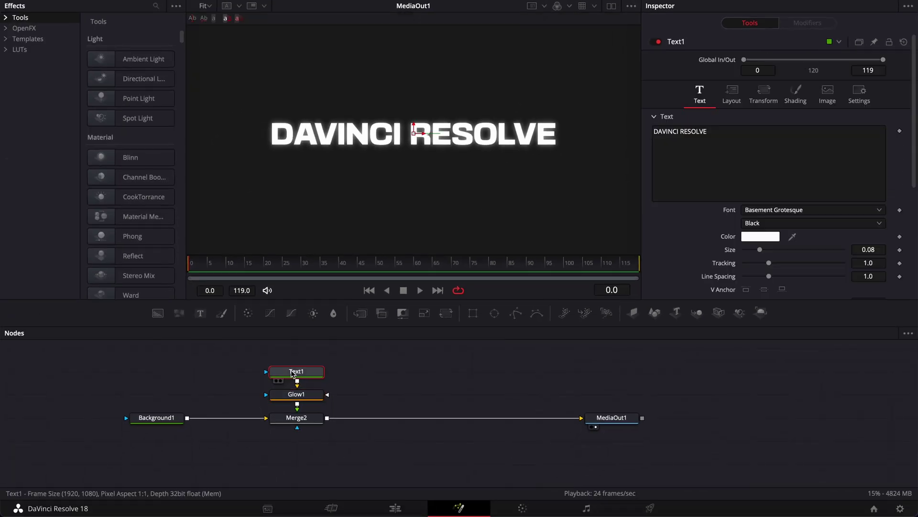
right_click(761, 158)
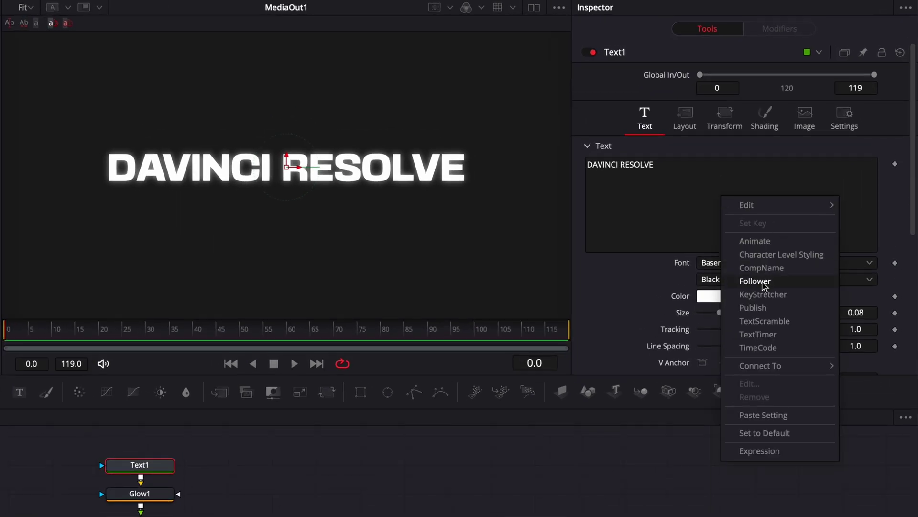
left_click(781, 281)
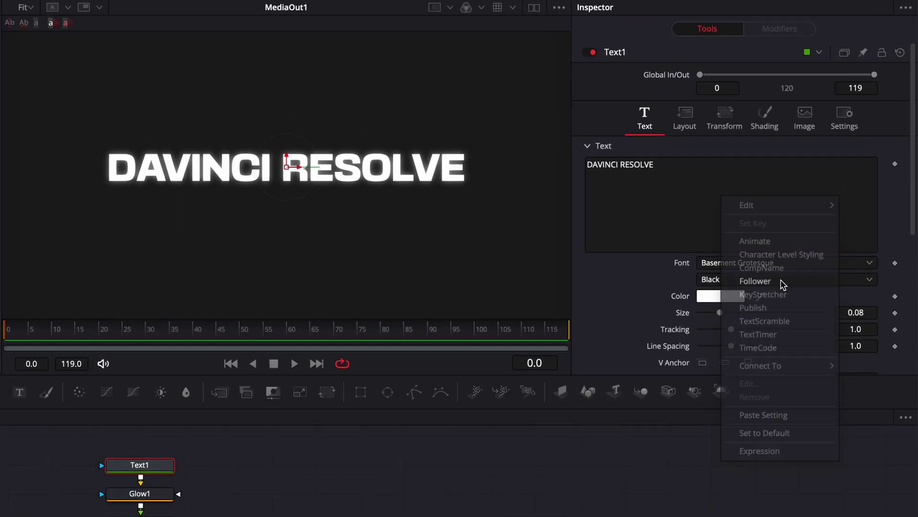
Set the Follower modifier's delay between each character to 2.0
left_click(784, 32)
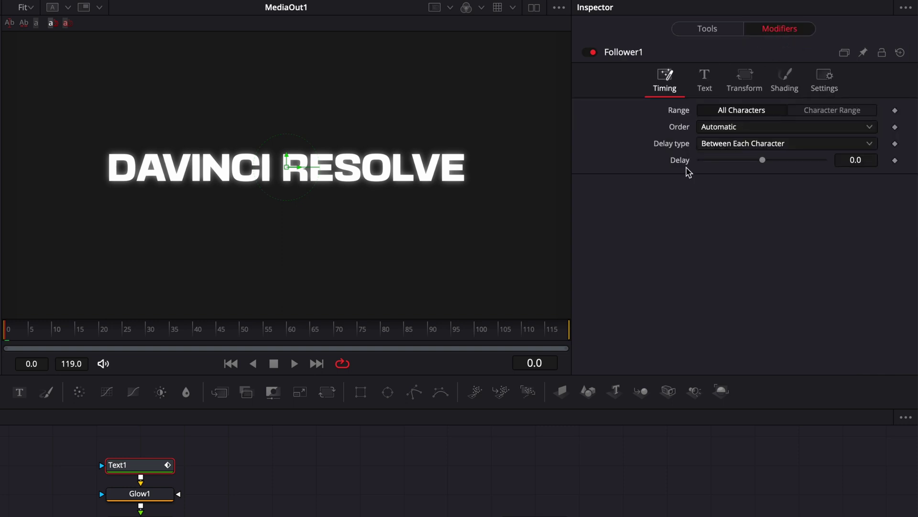
left_click(856, 159)
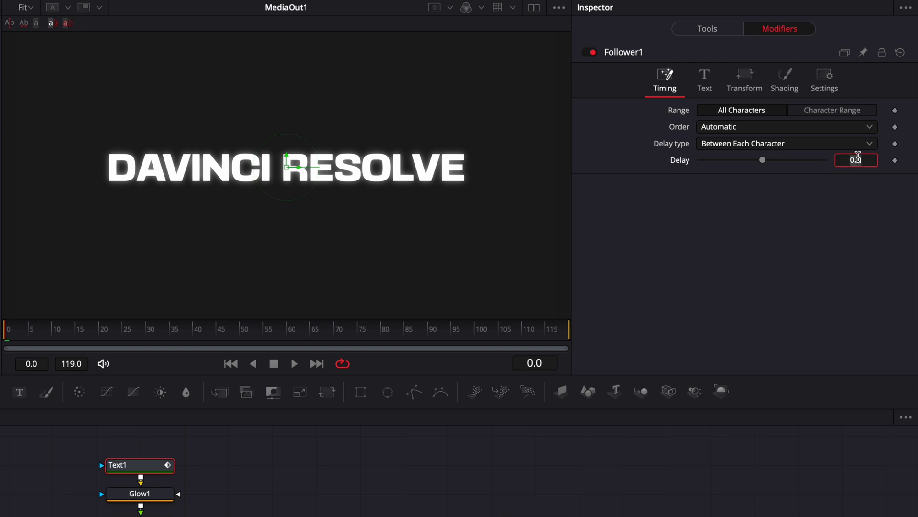
type("2")
key("Return")
Keyframe the Follower's shading opacity at 0.0 on frame 0 and 1.0 on frame 1, and play back the reveal
left_click(784, 81)
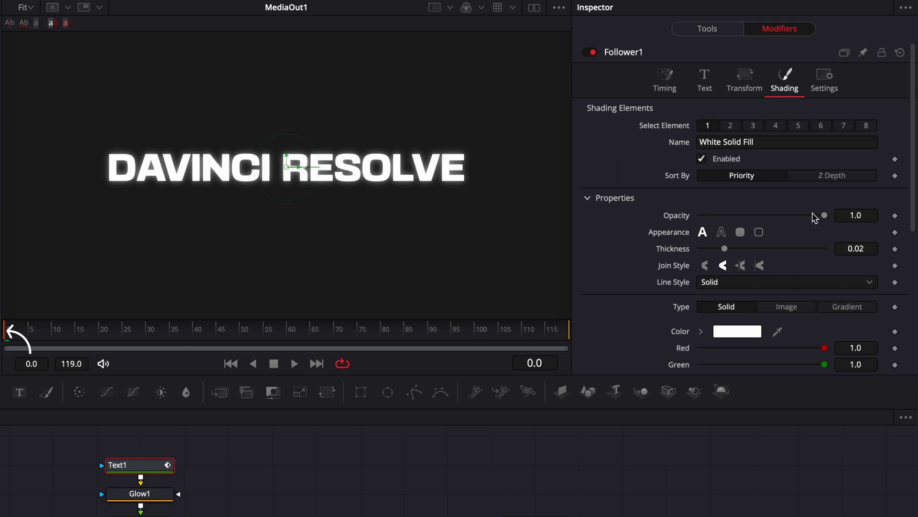
left_click_drag(824, 216, 668, 213)
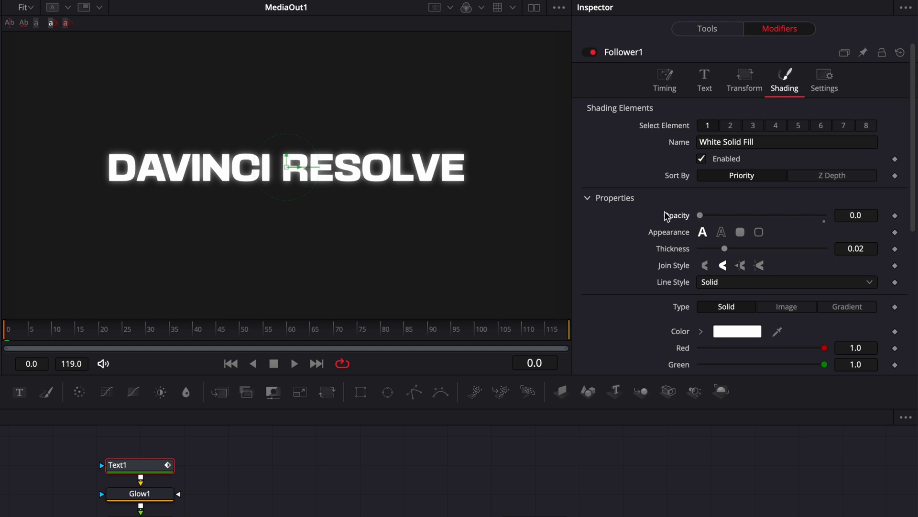
left_click(895, 216)
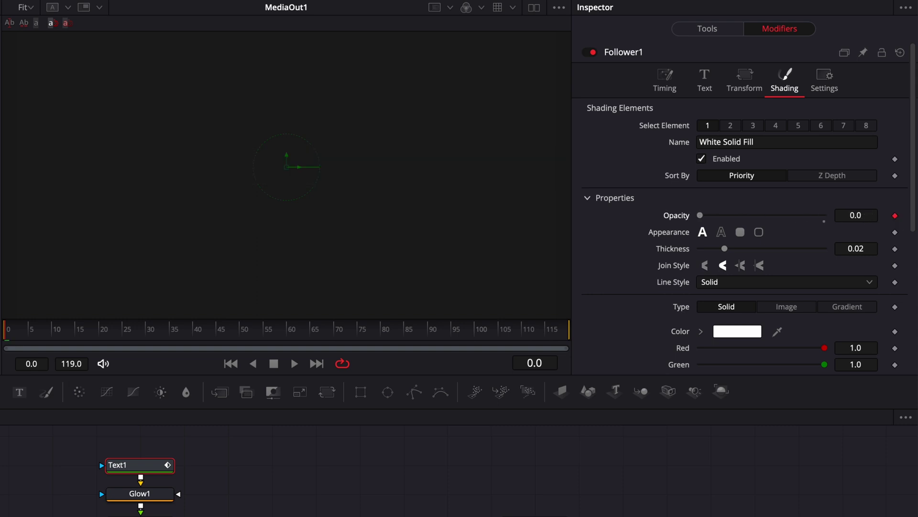
left_click(10, 334)
left_click_drag(698, 213, 852, 210)
left_click(6, 333)
key("space")
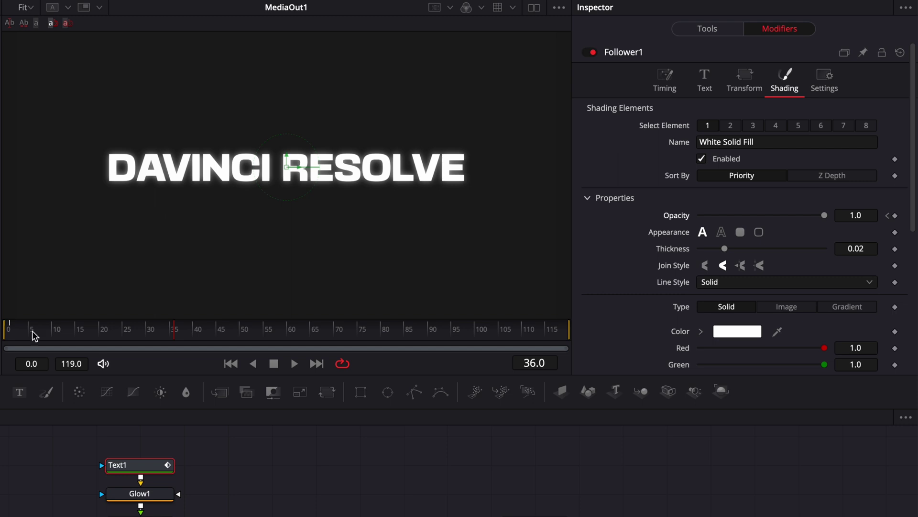
Try adjusting the Follower's delay between characters and play back the text animation
left_click_drag(22, 334, 13, 336)
left_click(665, 79)
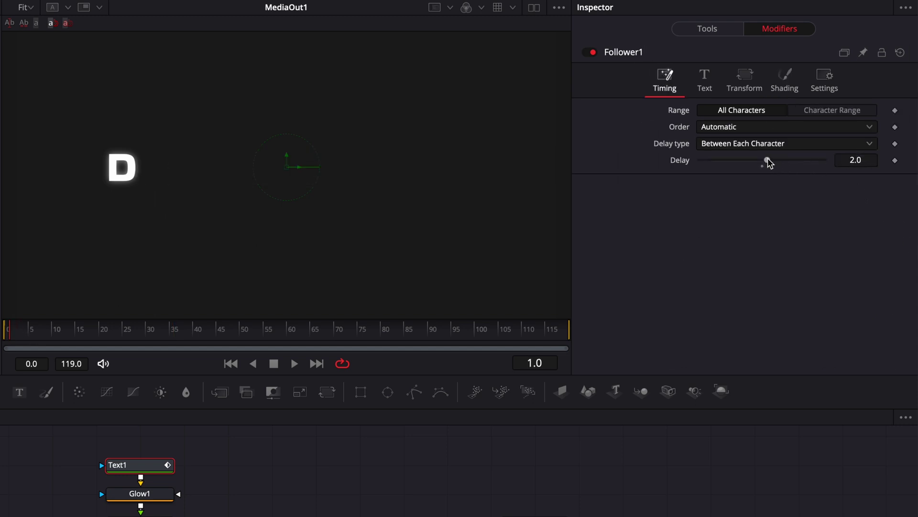
mouse_move(767, 160)
left_mouse_down()
mouse_move(784, 163)
mouse_move(770, 163)
left_mouse_up()
left_click(866, 160)
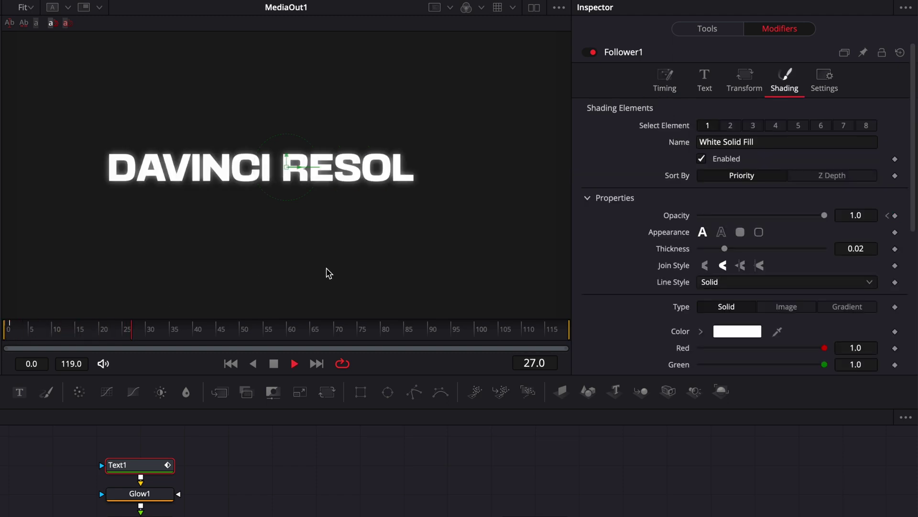
key("space")
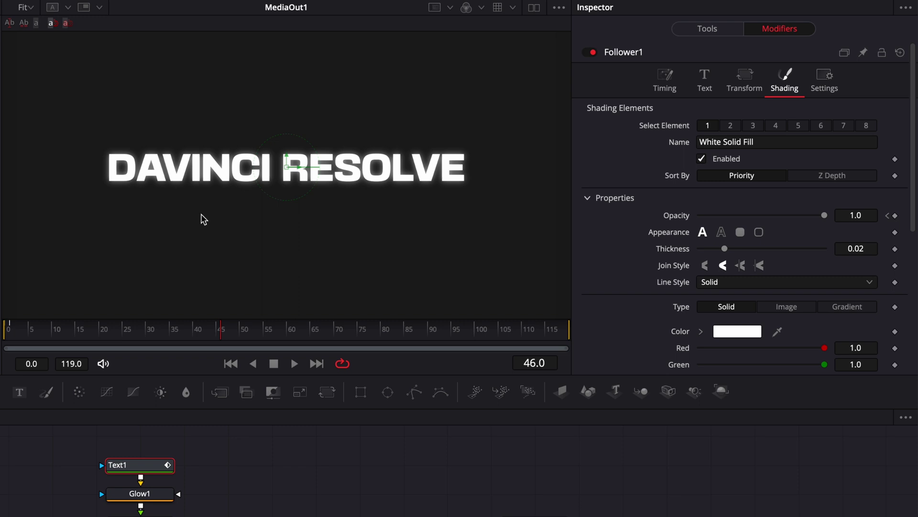
Expand the Follower's shading color controls and keyframe the white color at frame 1
left_click(14, 330)
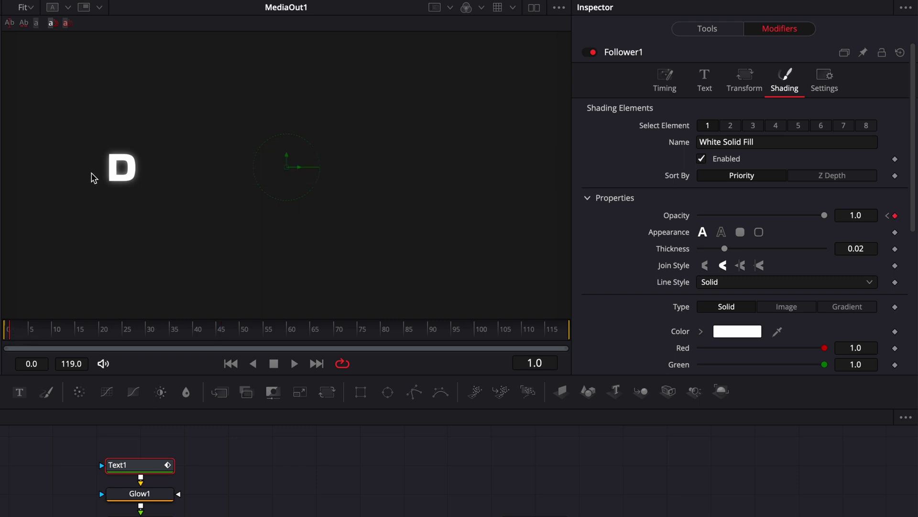
scroll(700, 258, "down", 4)
left_click(701, 252)
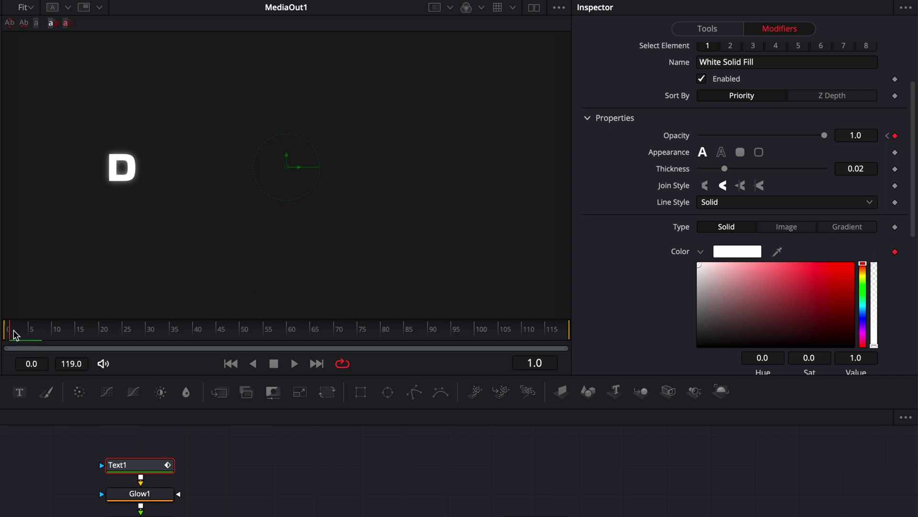
Keyframe the Follower's shading color to red at frame 2
left_click_drag(16, 335, 19, 334)
key("Right")
left_click_drag(810, 283, 887, 254)
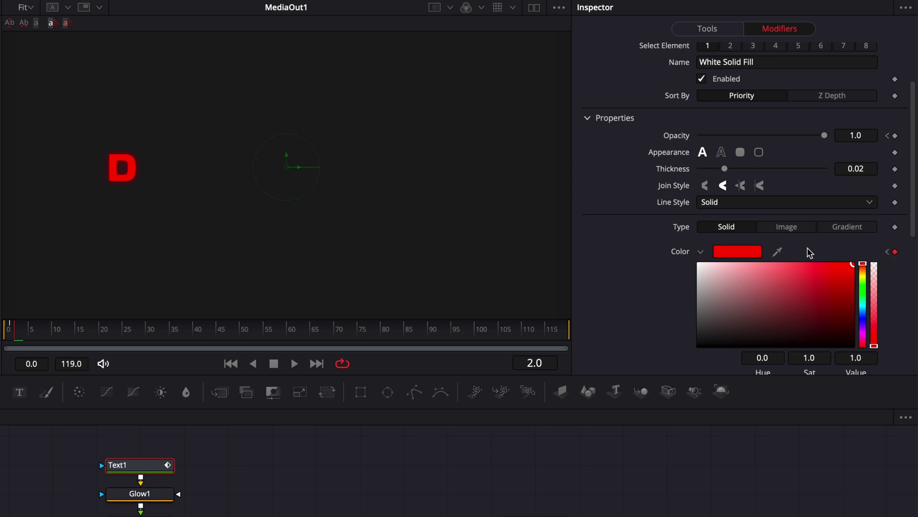
Keyframe the Follower's shading color back to white at frame 3 and play back the color flash animation
key("Right")
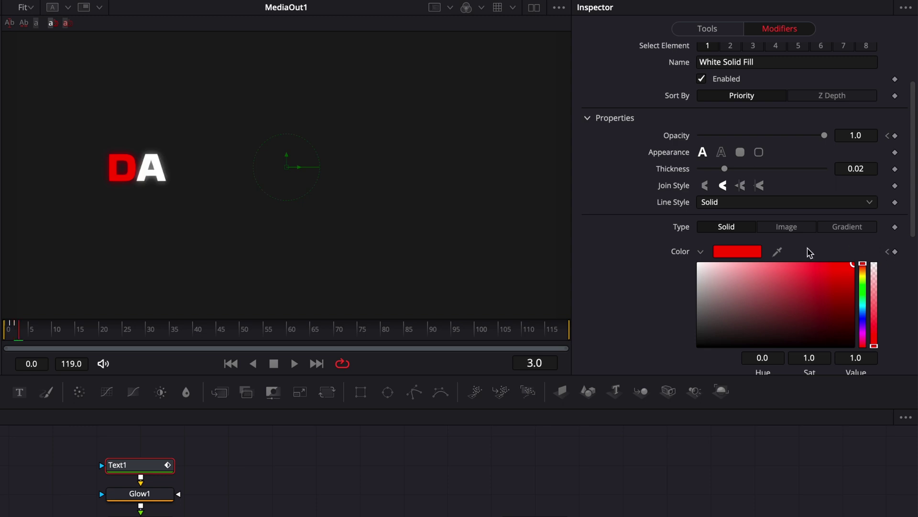
left_click_drag(851, 270, 693, 263)
left_click(308, 457)
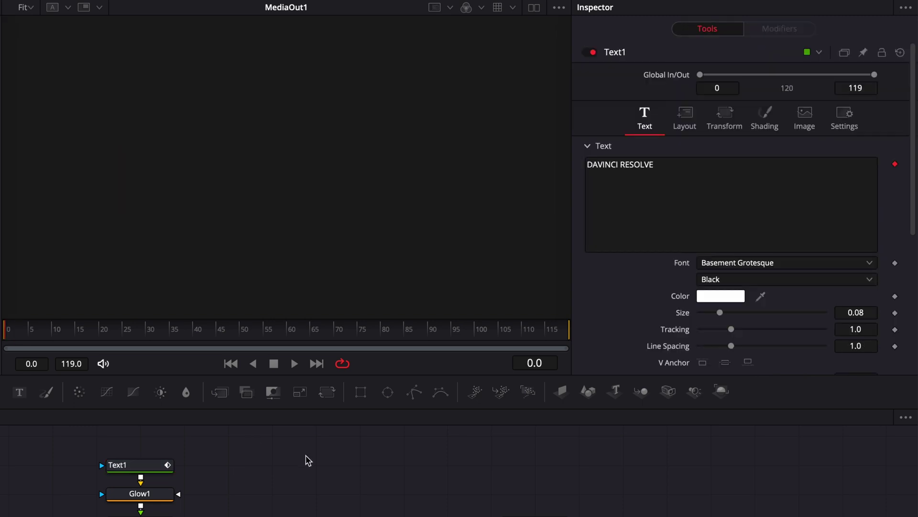
key("space")
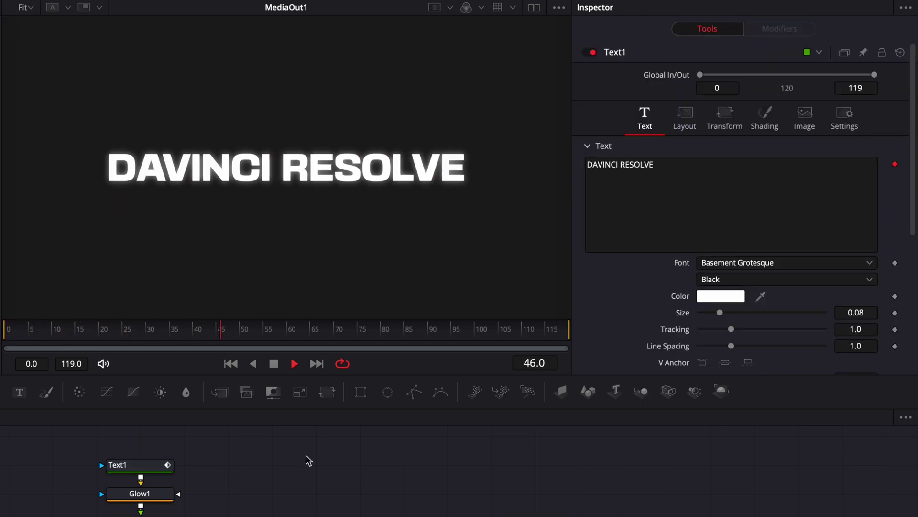
key("space")
Pin the Follower modifier of Text1 in the Inspector and check it by selecting Glow1 and reselecting Text1
left_click(141, 467)
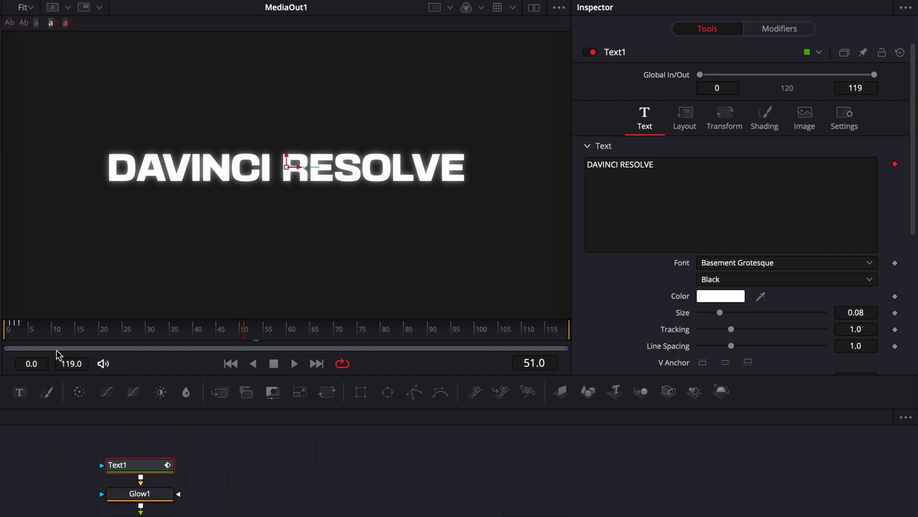
mouse_move(19, 332)
left_mouse_down()
mouse_move(39, 333)
mouse_move(21, 334)
left_mouse_up()
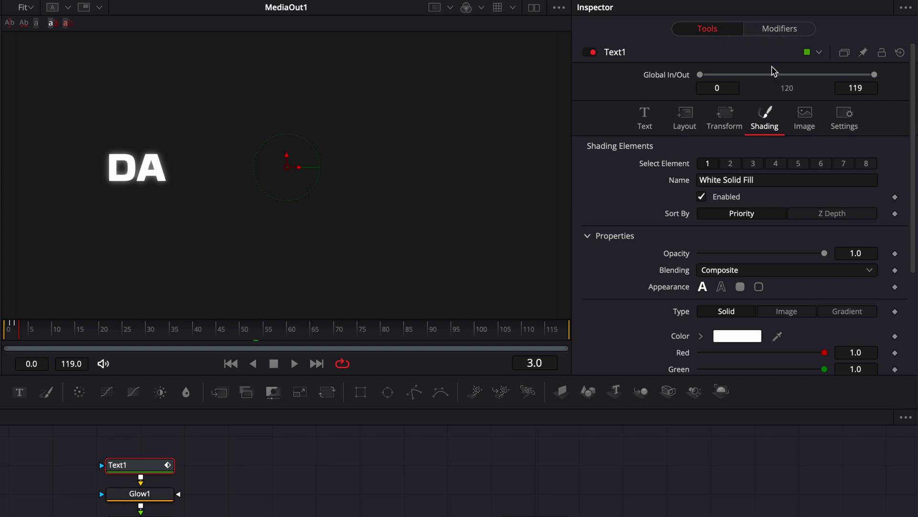
scroll(815, 252, "down", 3)
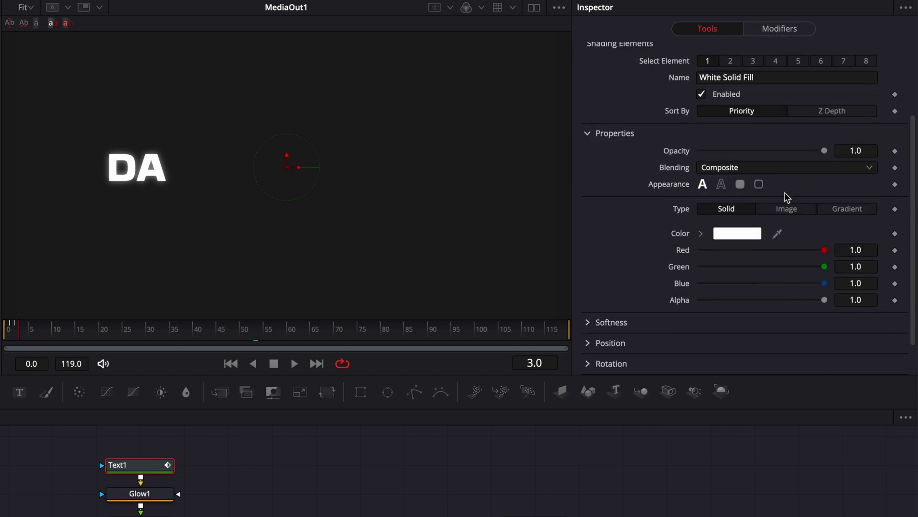
scroll(823, 177, "up", 3)
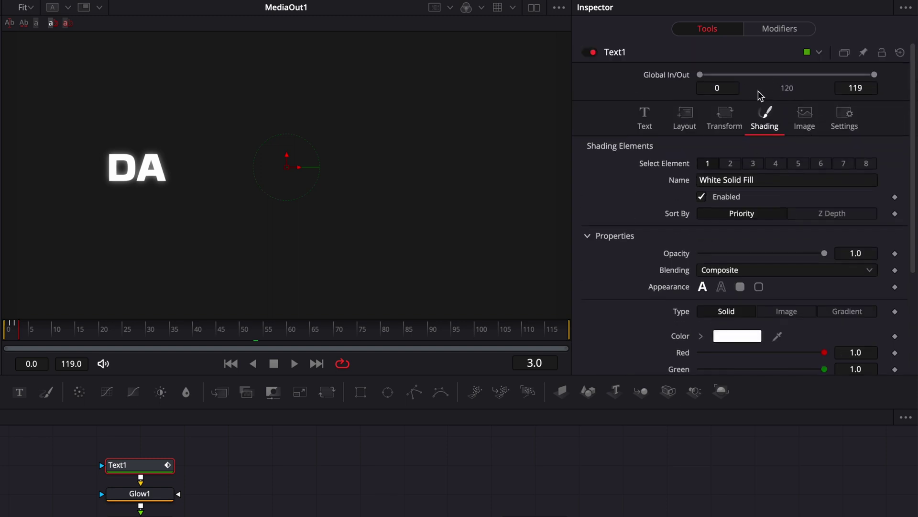
left_click(782, 30)
scroll(765, 231, "up", 2)
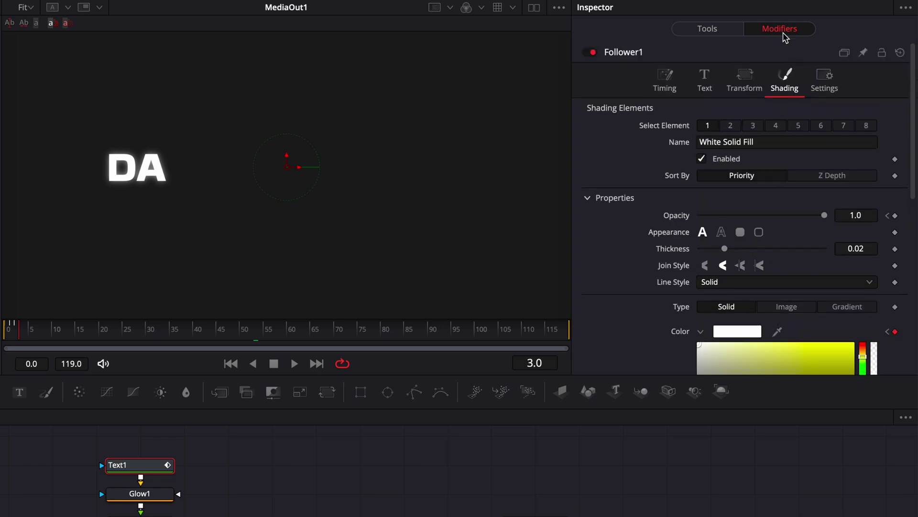
left_click(864, 54)
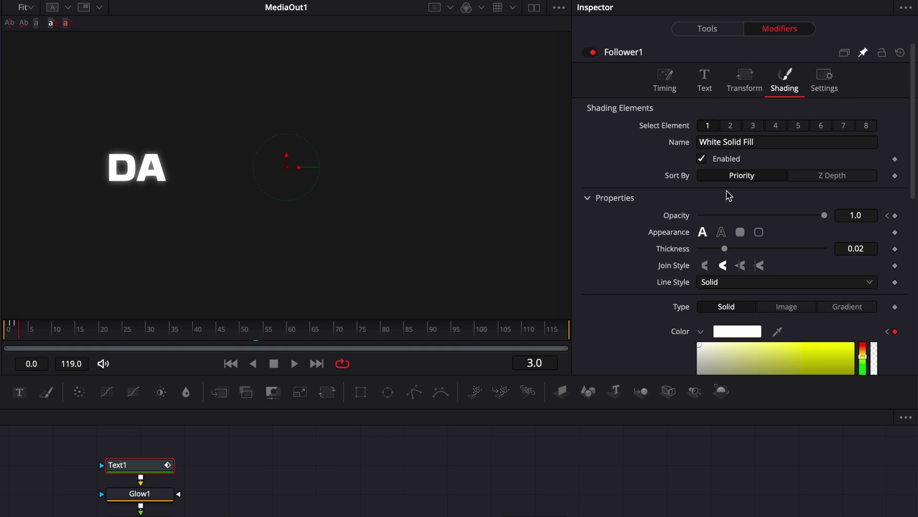
left_click(151, 493)
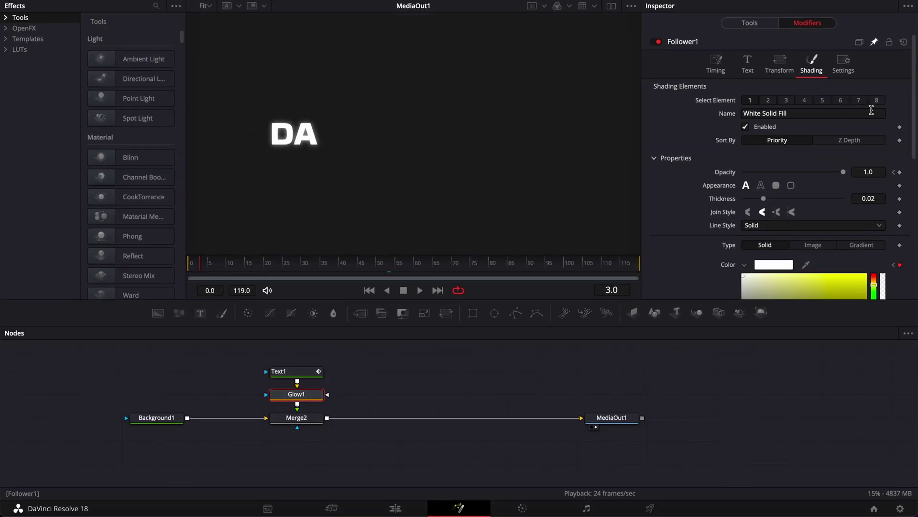
left_click(306, 370)
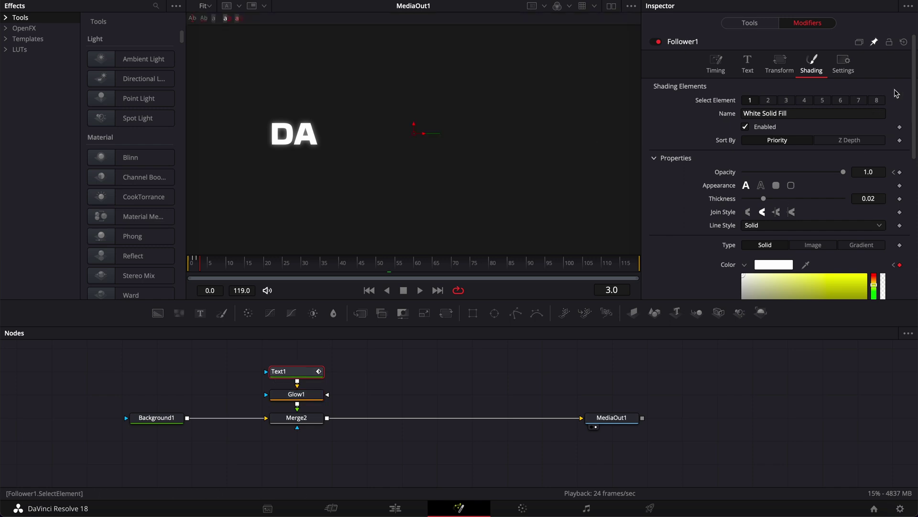
Remove the Follower's shading color keyframe at frame 3 and play back the animation from the start
scroll(861, 88, "down", 2)
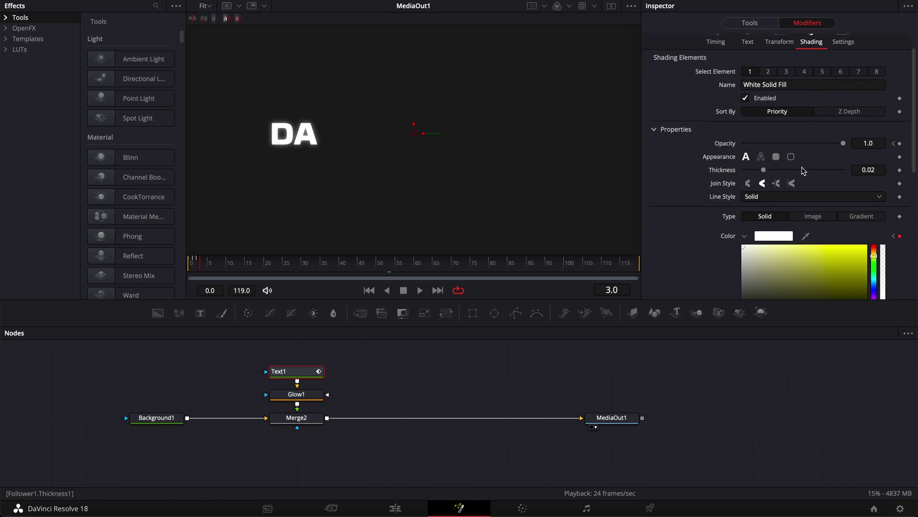
scroll(733, 229, "down", 3)
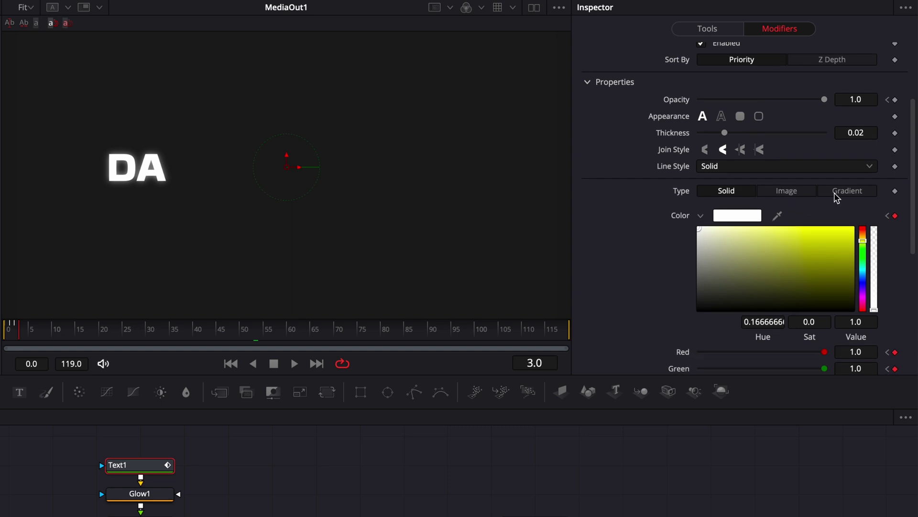
left_click(894, 216)
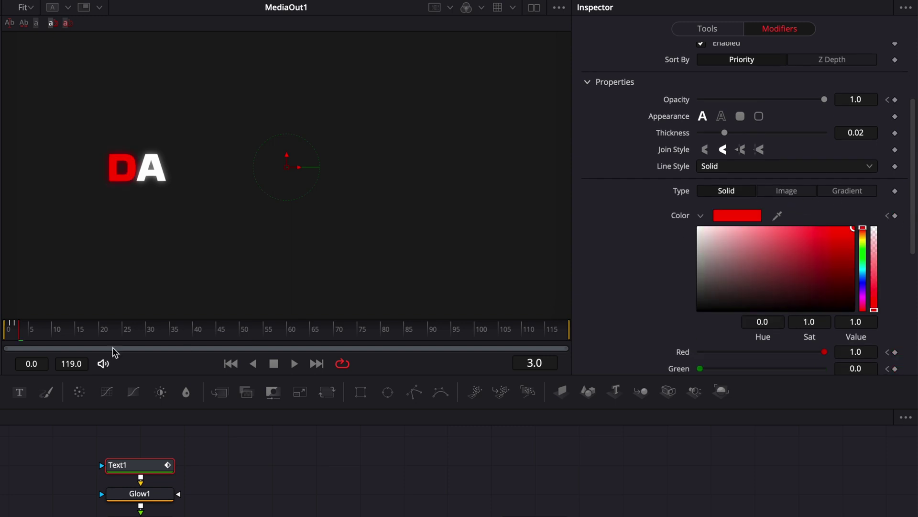
left_click_drag(12, 339, 8, 338)
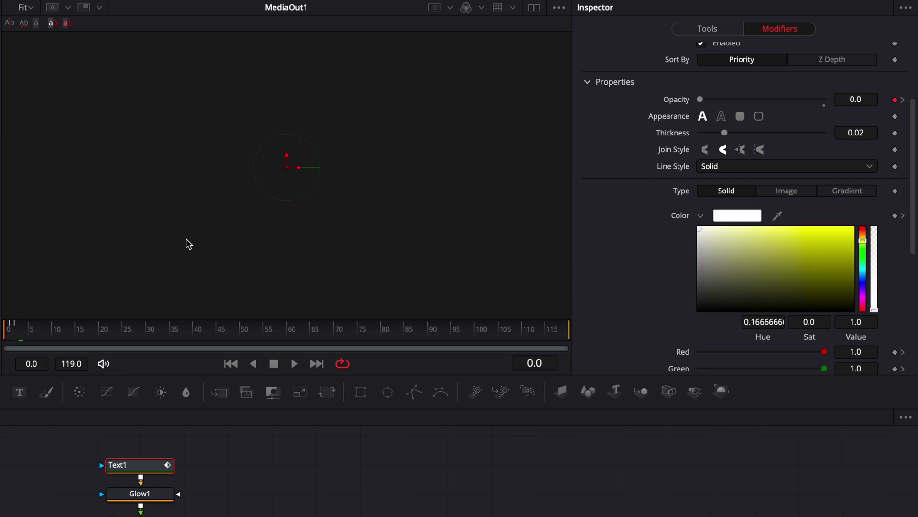
key("space")
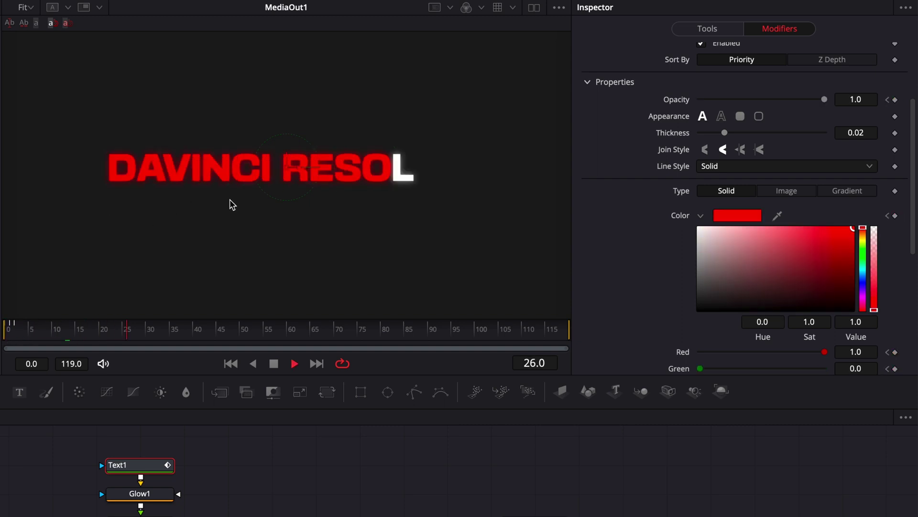
left_click(7, 332)
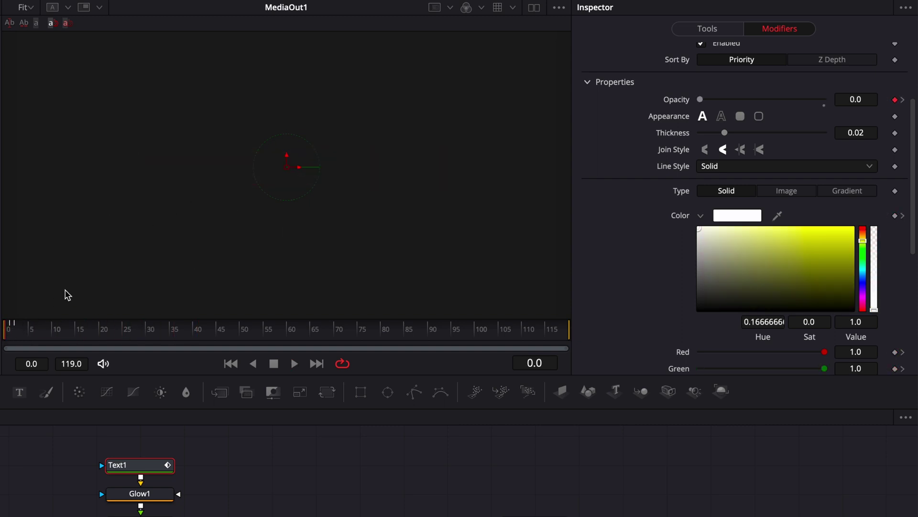
key("space")
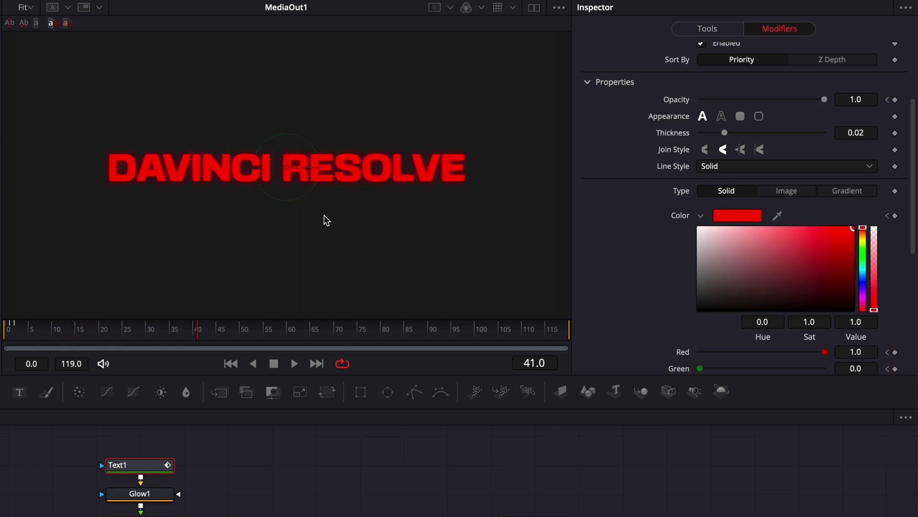
Keyframe the Follower's shading color as white again at frame 3 and play back from frame 0
left_click(20, 328)
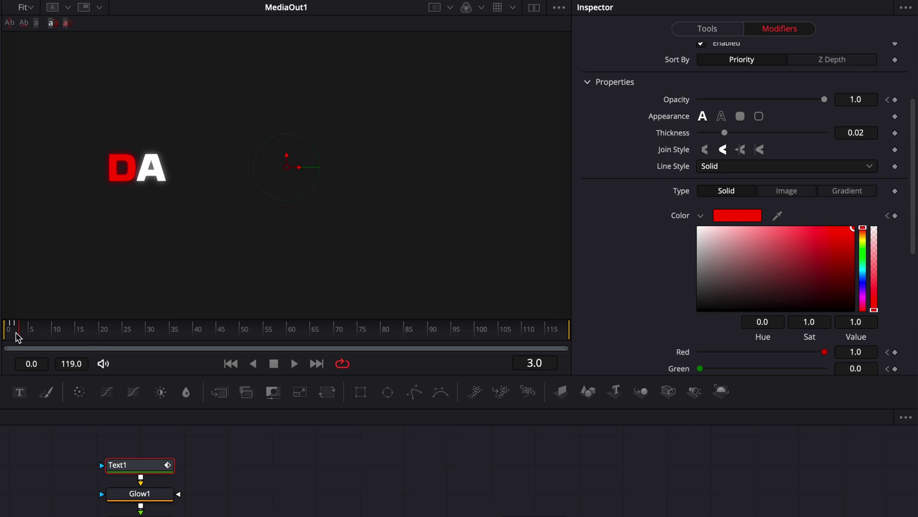
left_click_drag(824, 244, 574, 226)
left_click_drag(43, 334, 9, 334)
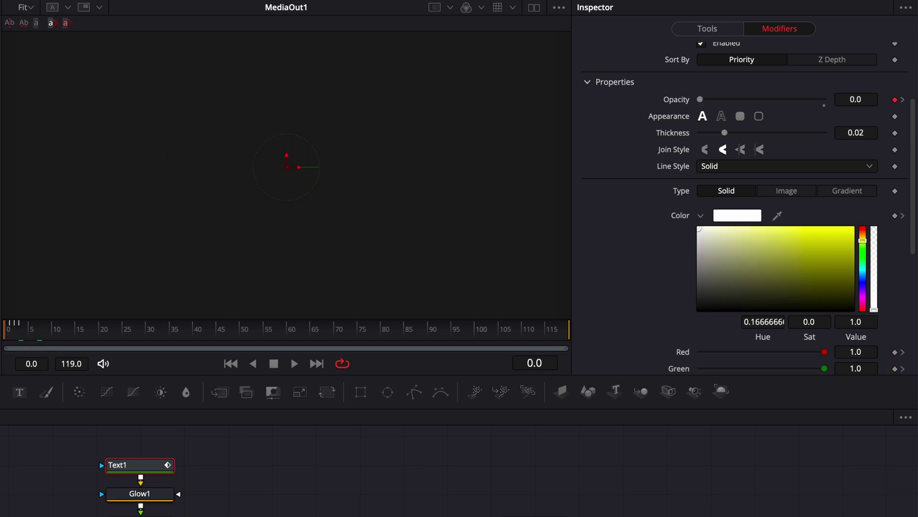
key("space")
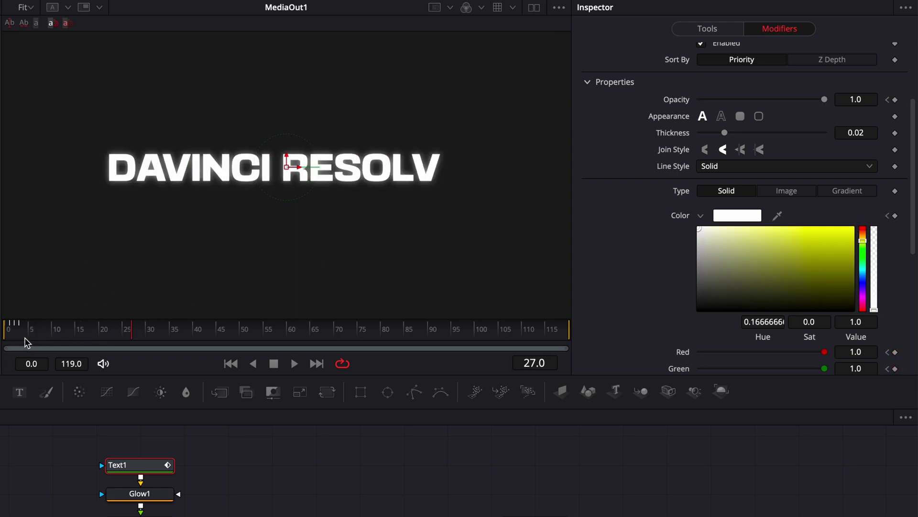
Keyframe the Follower's shading color to blue at frame 4, with hue 0.656, saturation 0.924 and value 0.803
left_click(15, 335)
left_click(27, 331)
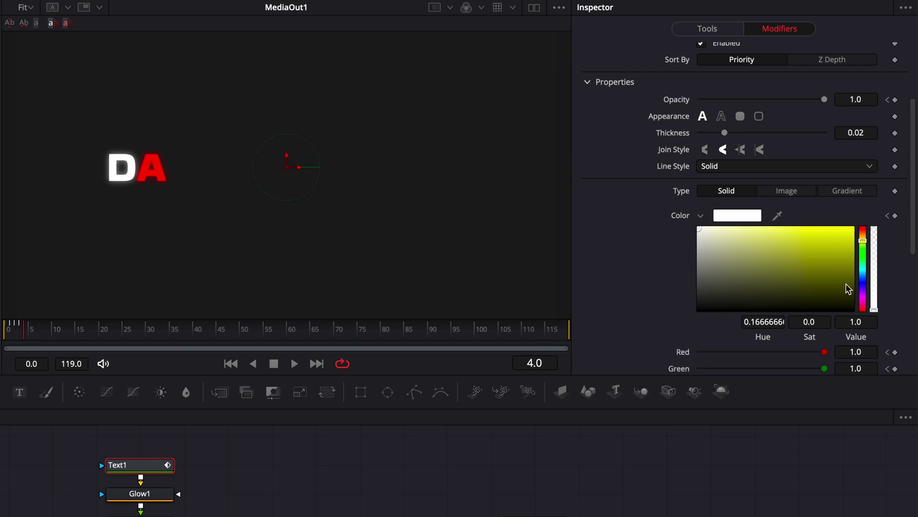
left_click(863, 282)
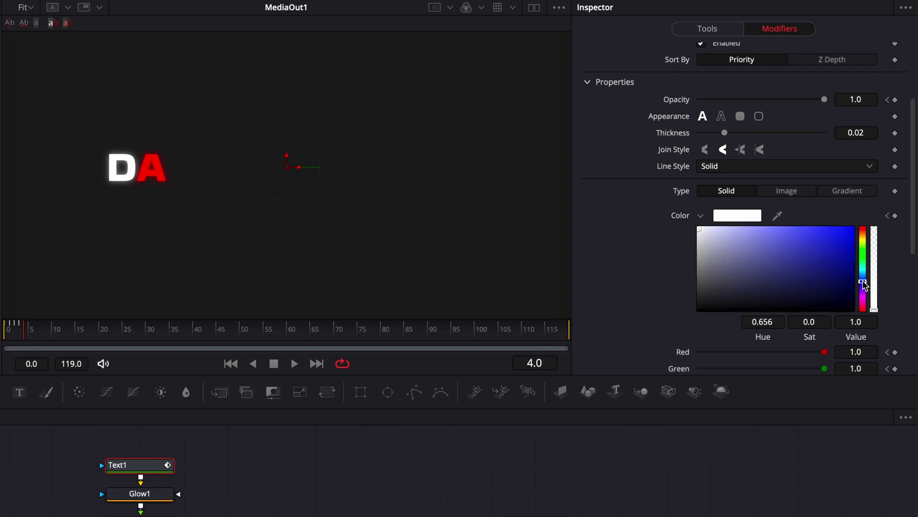
left_click(843, 244)
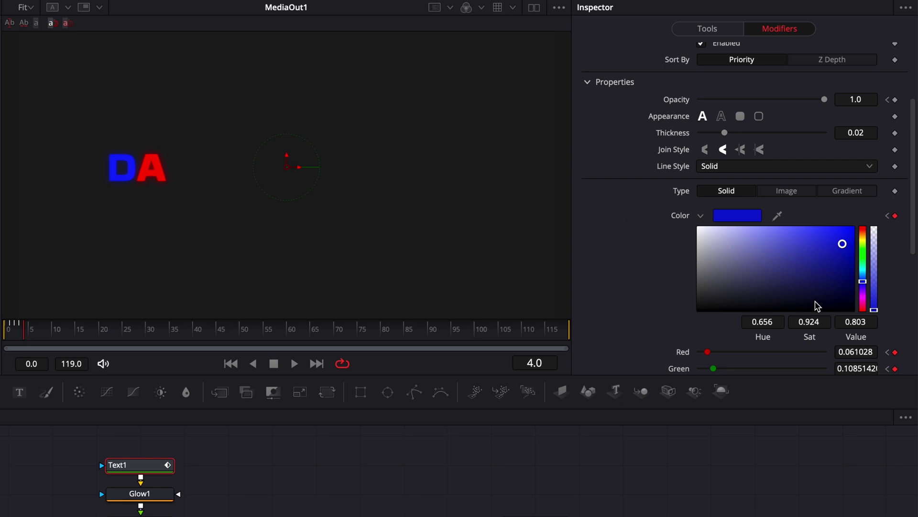
Keyframe the Follower's shading color back to white at frame 5 and play back the red and blue flashes
left_click(28, 331)
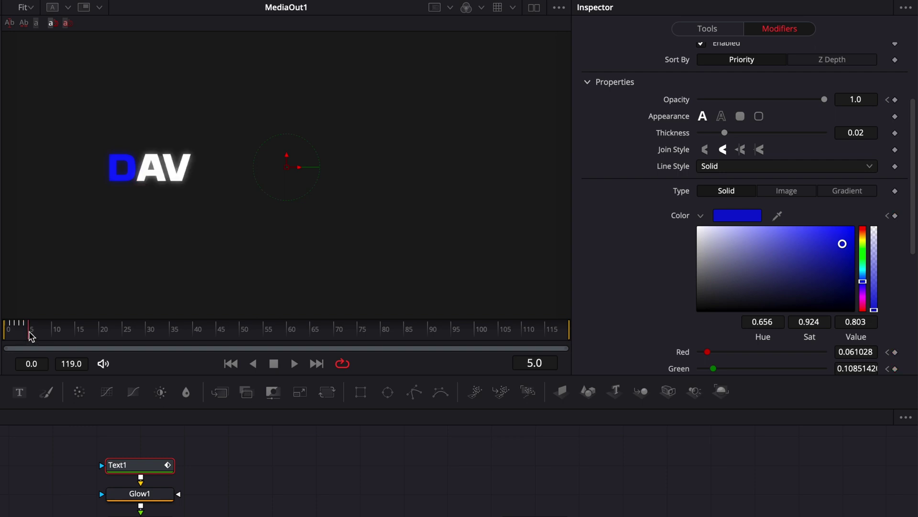
left_click_drag(795, 246, 673, 222)
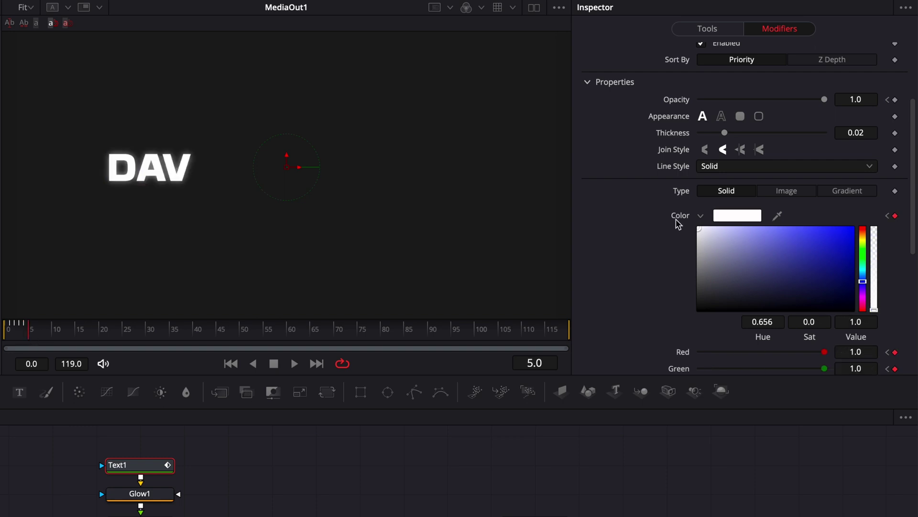
left_click(8, 333)
key("space")
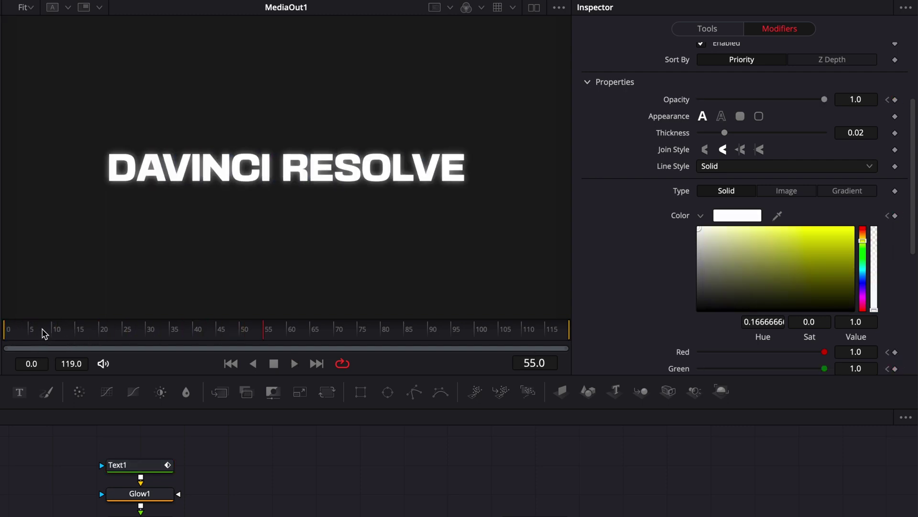
left_click(4, 330)
key("space")
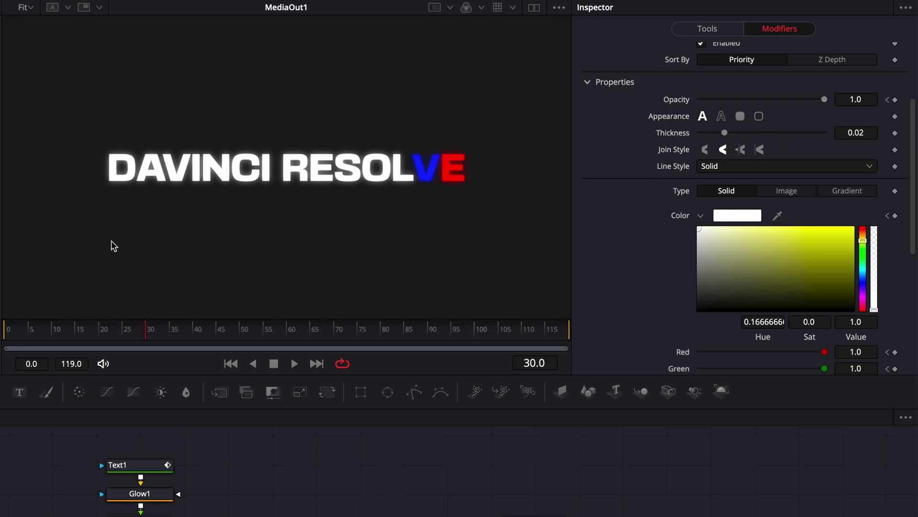
Keyframe the Follower's Appearance as text fill at frame 1 and text outline at frame 2, and play back the result
left_click_drag(23, 330, 15, 331)
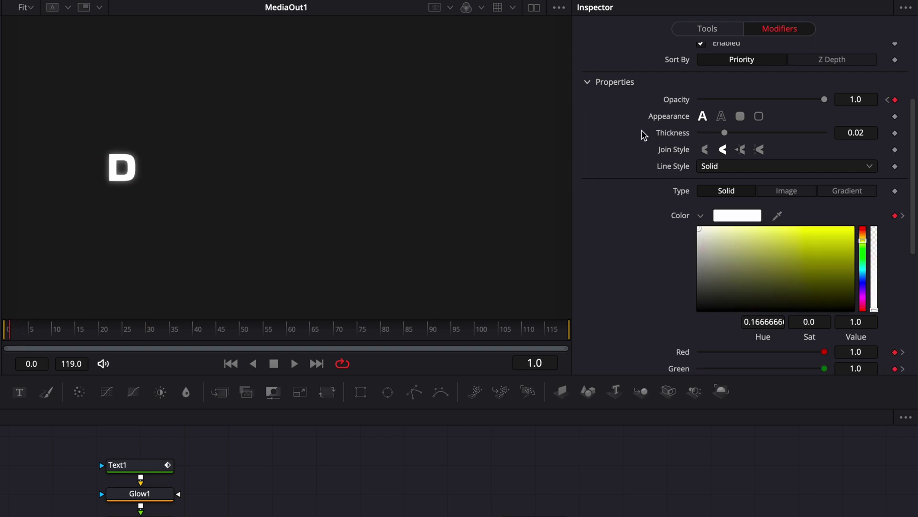
left_click(895, 117)
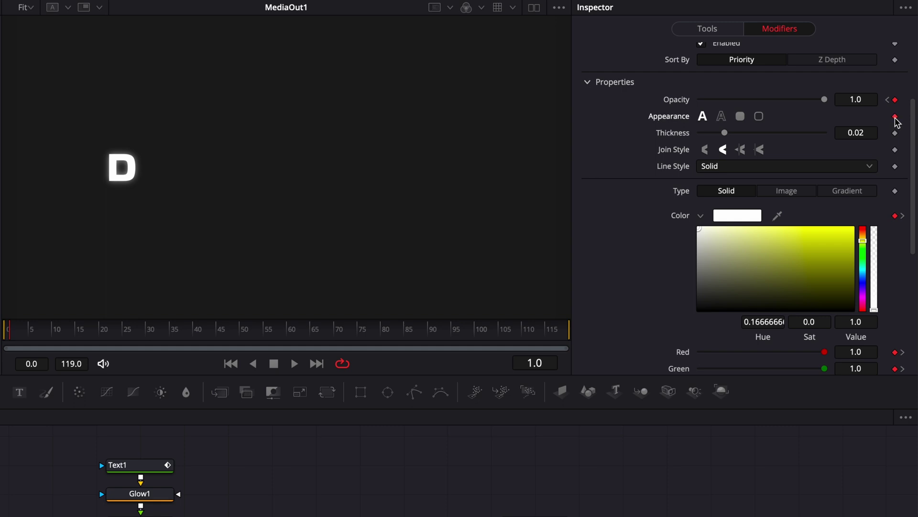
left_click(15, 330)
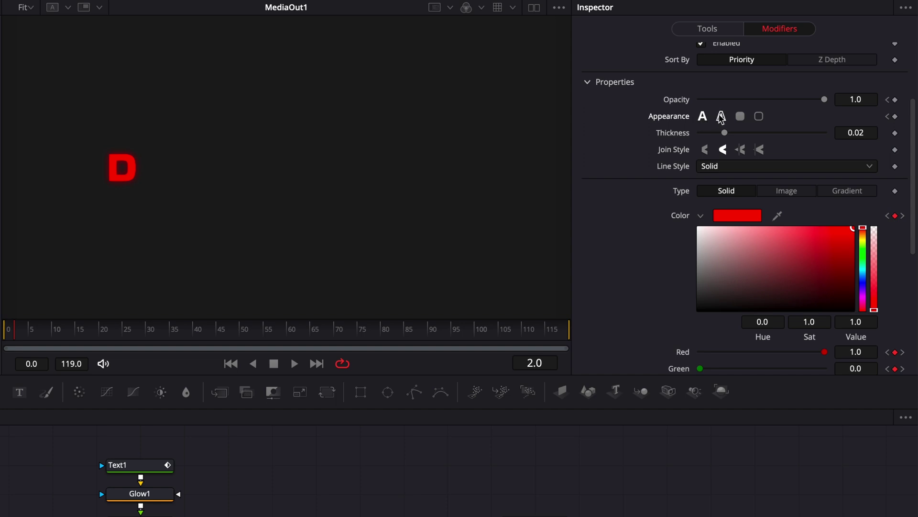
left_click(721, 117)
left_click(3, 329)
key("space")
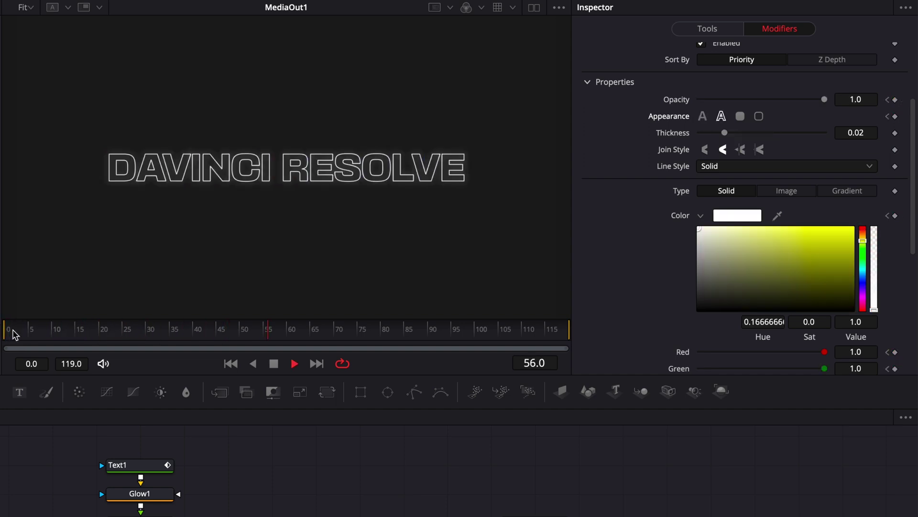
key("space")
Swap the Appearance keyframes to text outline at frame 1 and text fill at frame 2, and play back the animation
left_click_drag(18, 335, 12, 335)
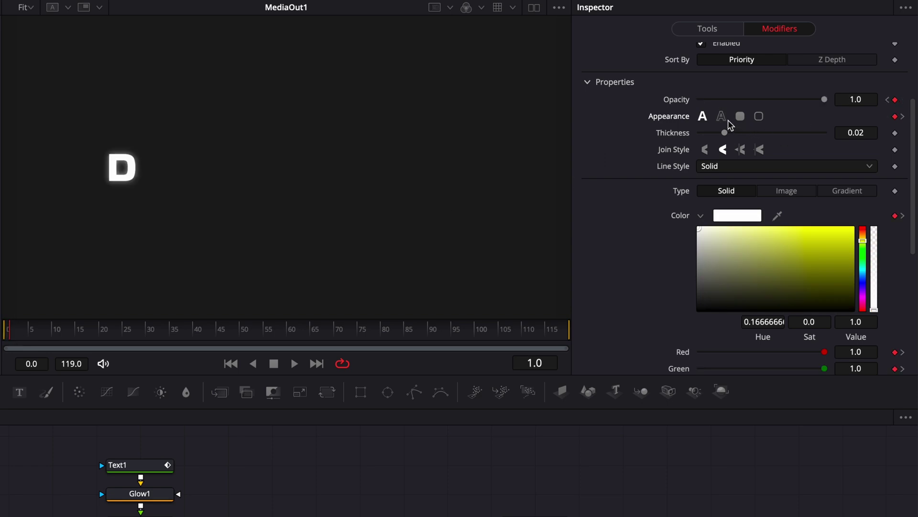
left_click(722, 117)
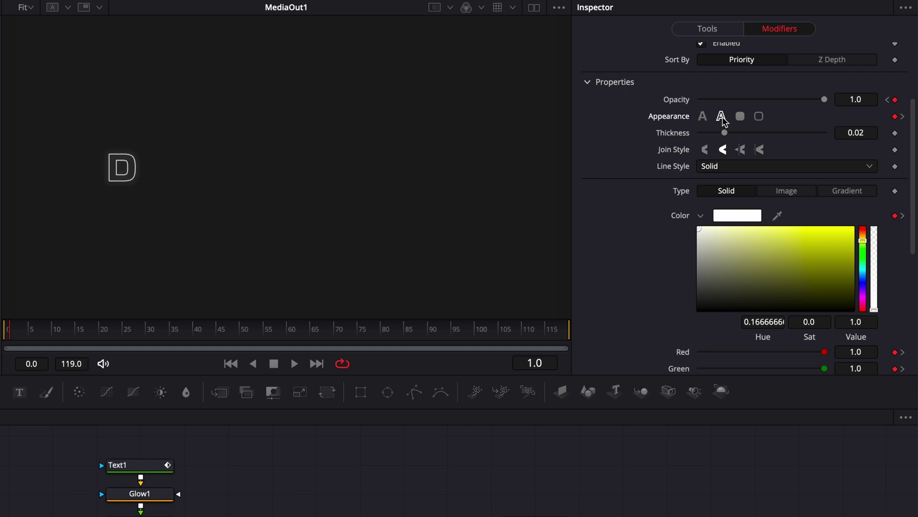
left_click(15, 333)
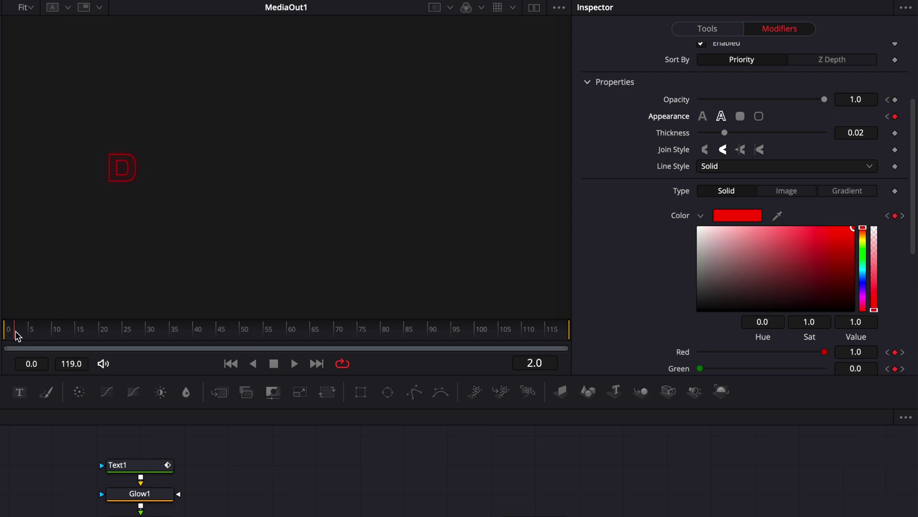
left_click(703, 116)
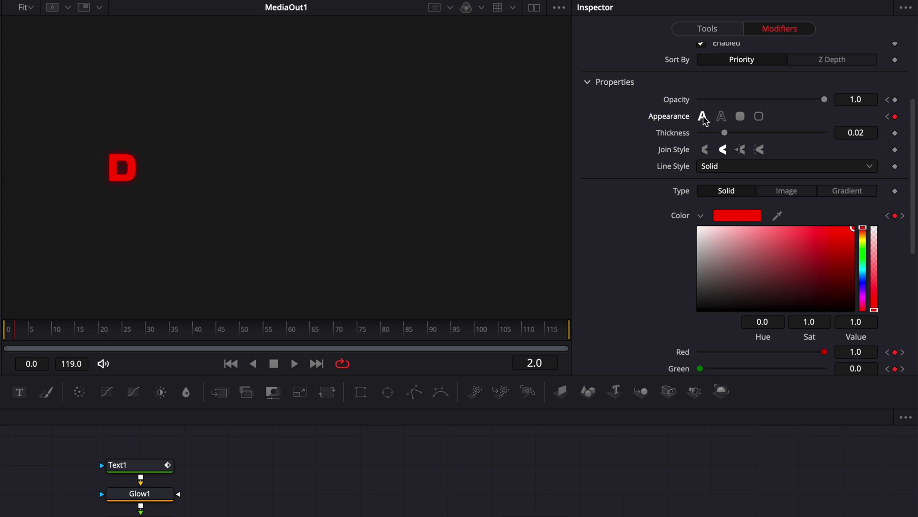
left_click(5, 328)
key("space")
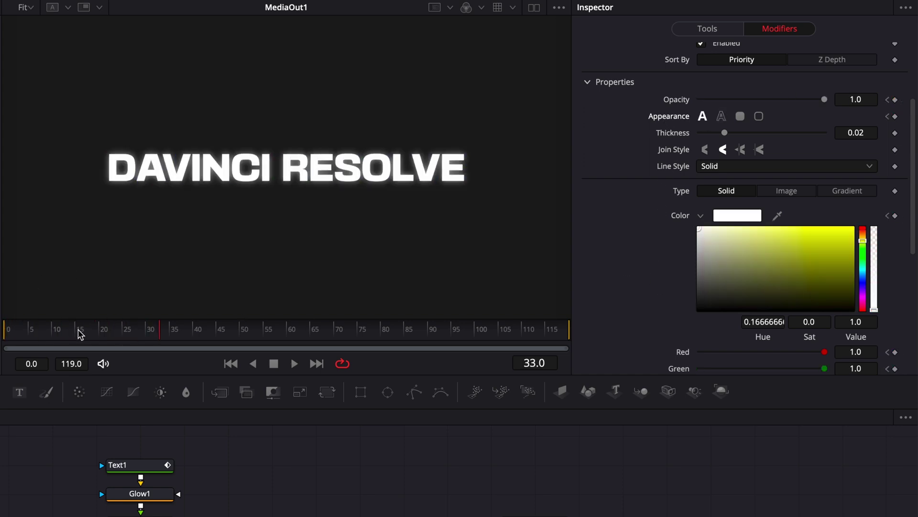
left_click(32, 334)
mouse_move(34, 336)
left_mouse_down()
mouse_move(133, 330)
mouse_move(17, 334)
left_mouse_up()
key("space")
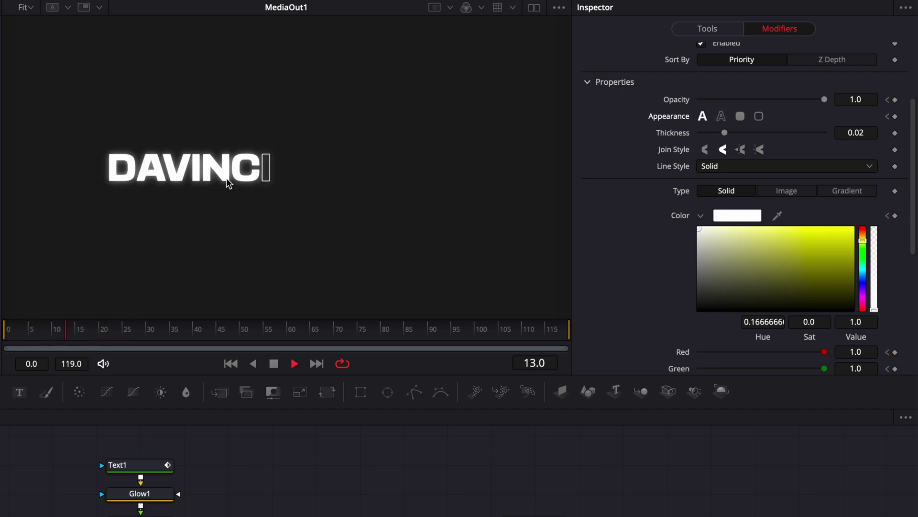
Set the Follower's timing order to Left to Right and play back the animation from frame 0
key("space")
scroll(733, 123, "up", 5)
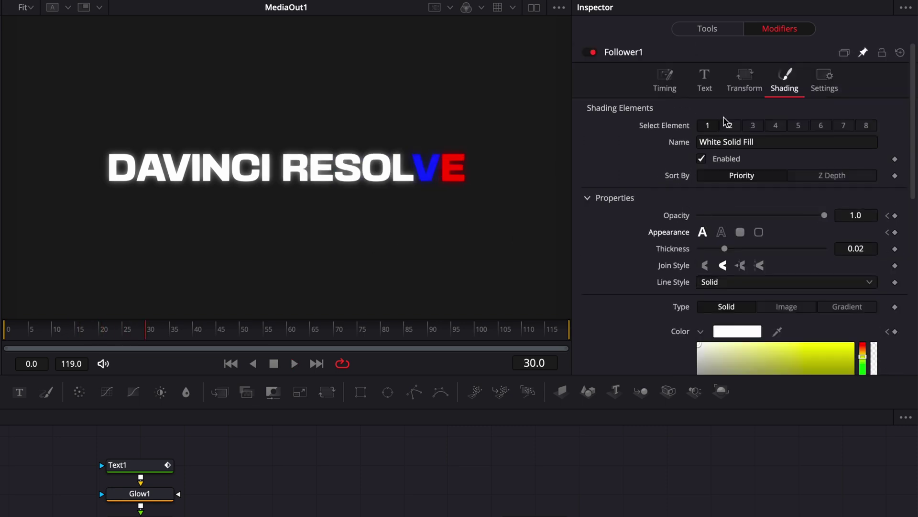
left_click(670, 86)
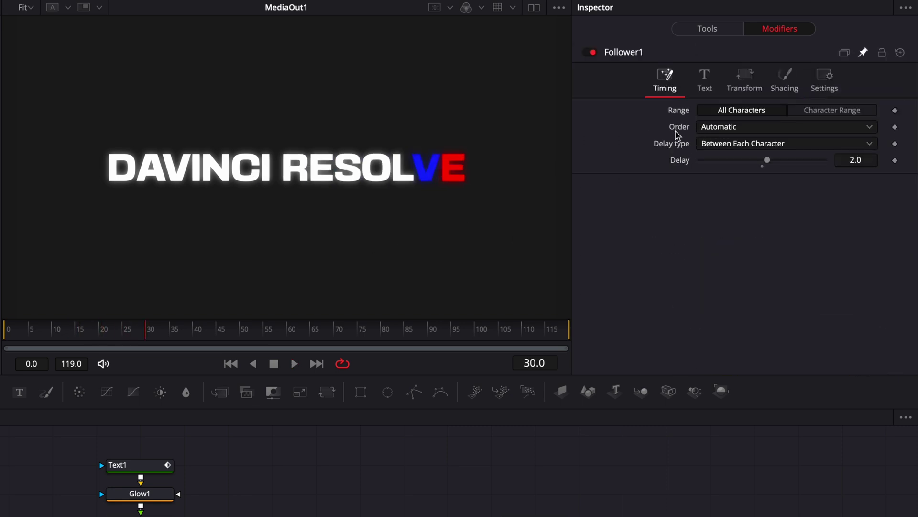
left_click(715, 130)
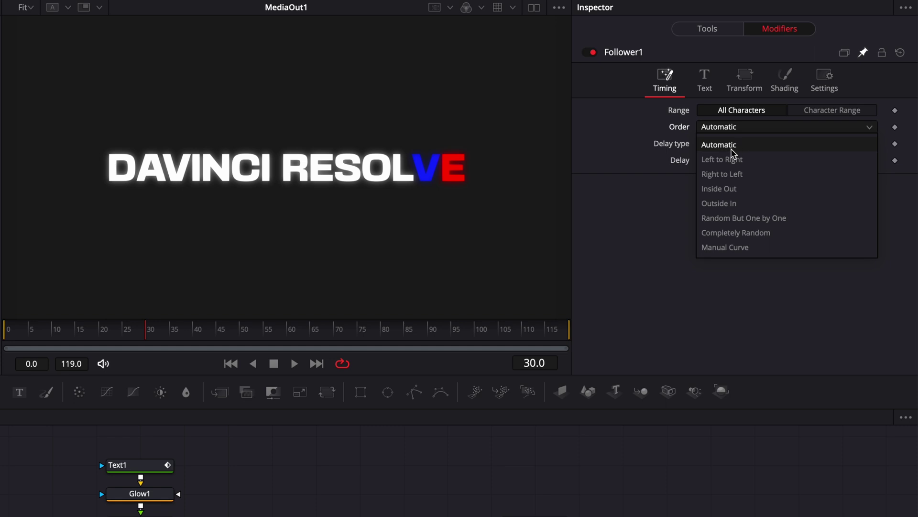
left_click(715, 162)
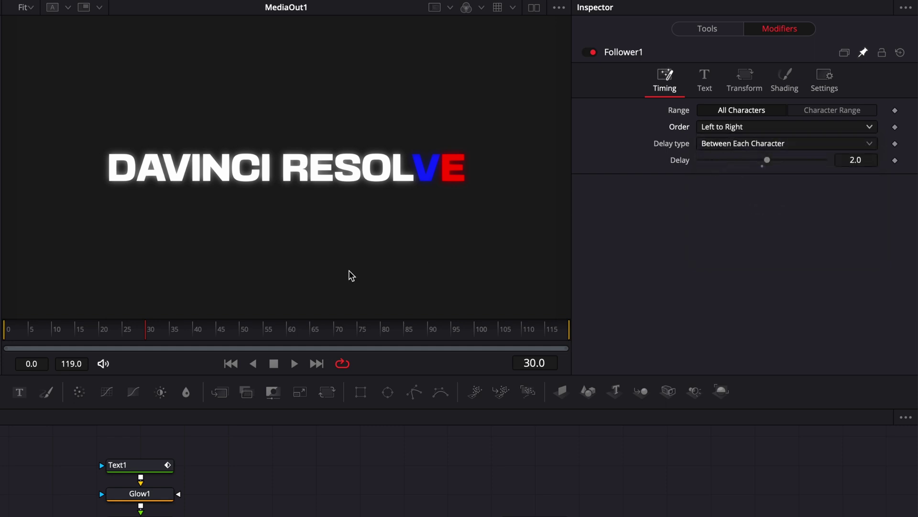
left_click_drag(51, 338, 5, 334)
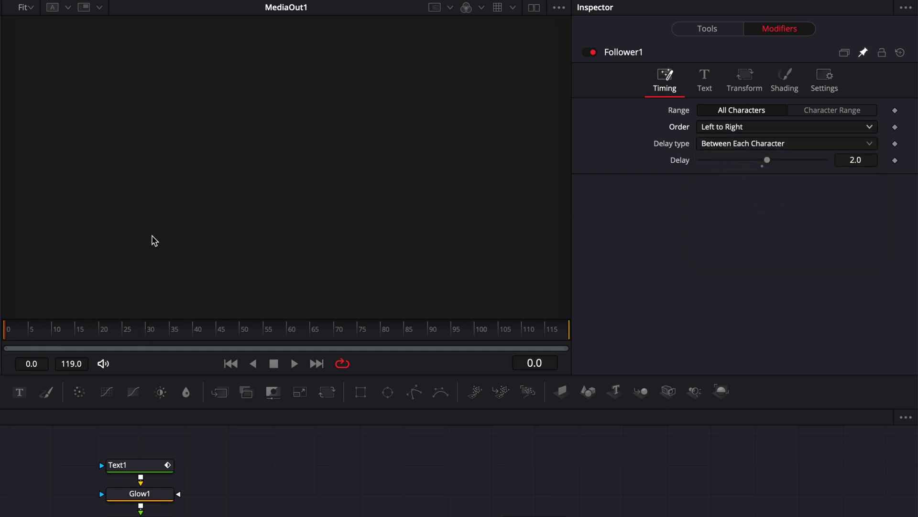
key("space")
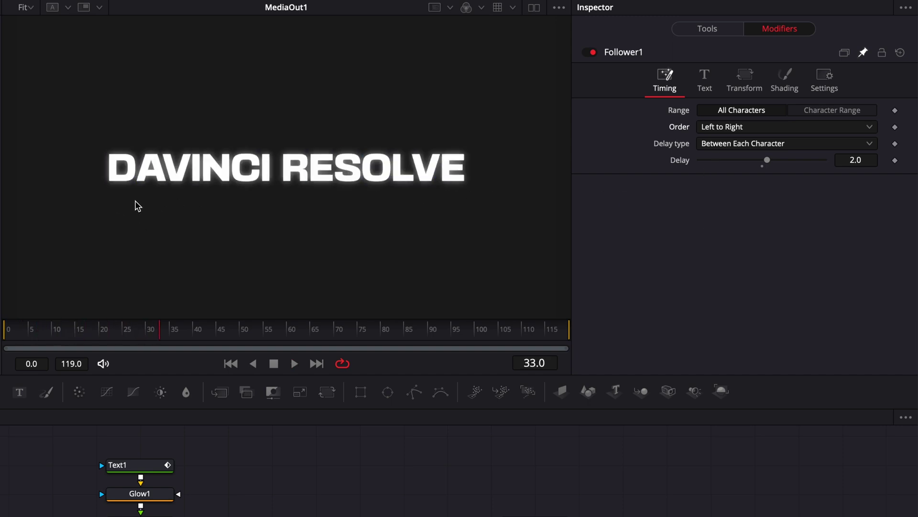
Change the Follower's order to Right to Left and preview the animation from the start
left_click(752, 133)
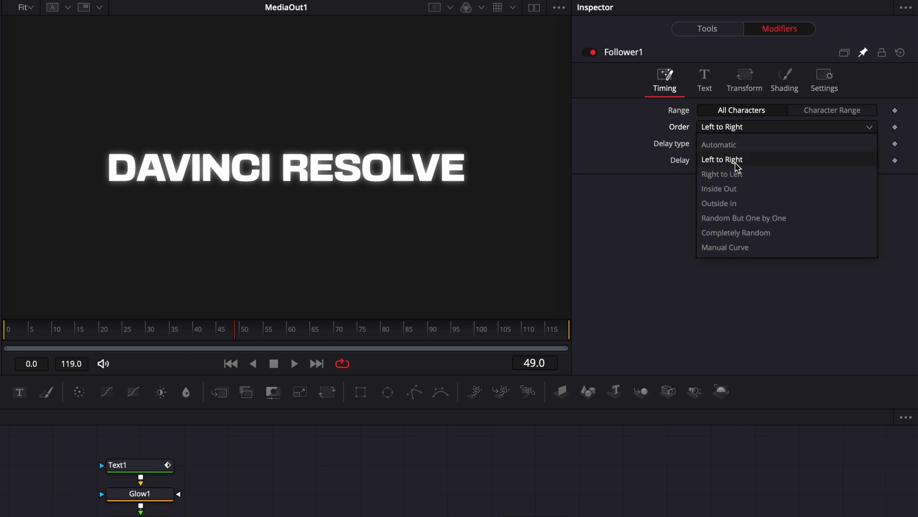
left_click(735, 174)
left_click_drag(36, 329, 1, 333)
key("space")
key("space")
Change the Follower's order to Inside Out and preview the letters from the start
left_click(708, 133)
left_click(713, 190)
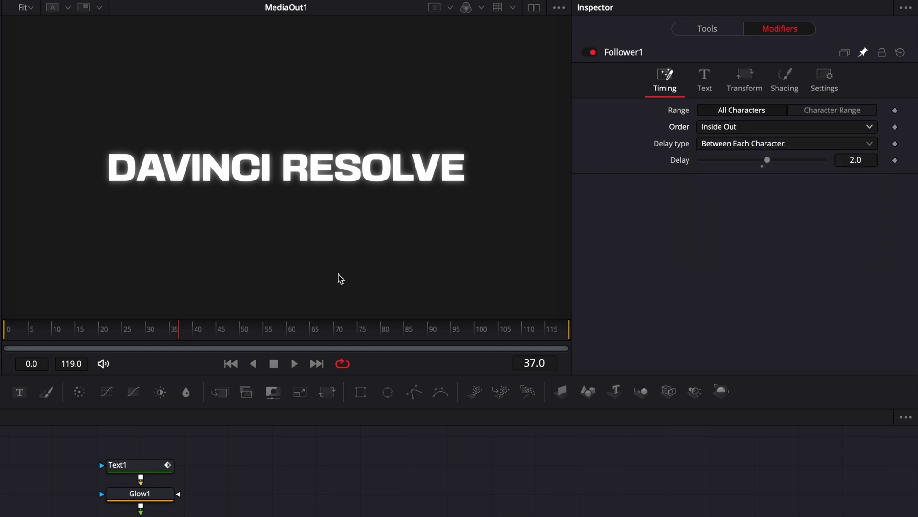
left_click(4, 329)
key("space")
key("space")
Change the Follower's order to Outside In and preview the letters from the start
left_click(725, 129)
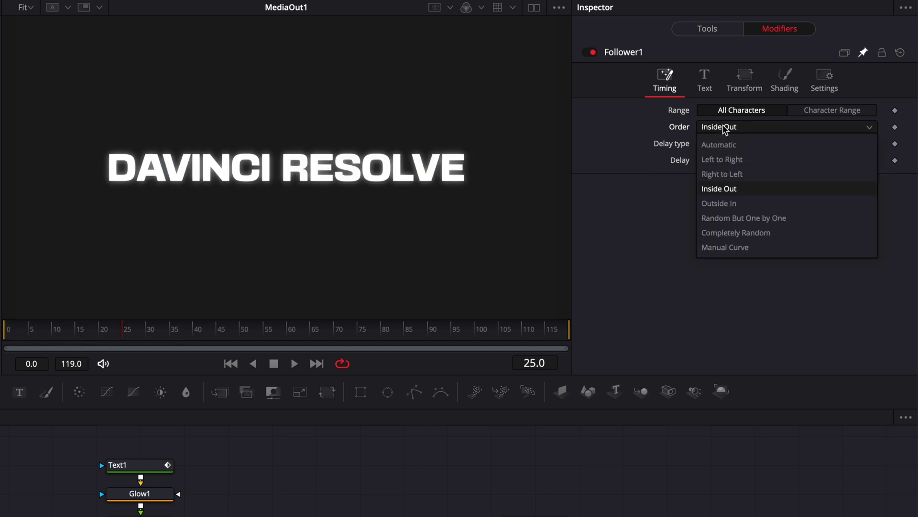
left_click(719, 203)
left_click(5, 330)
key("space")
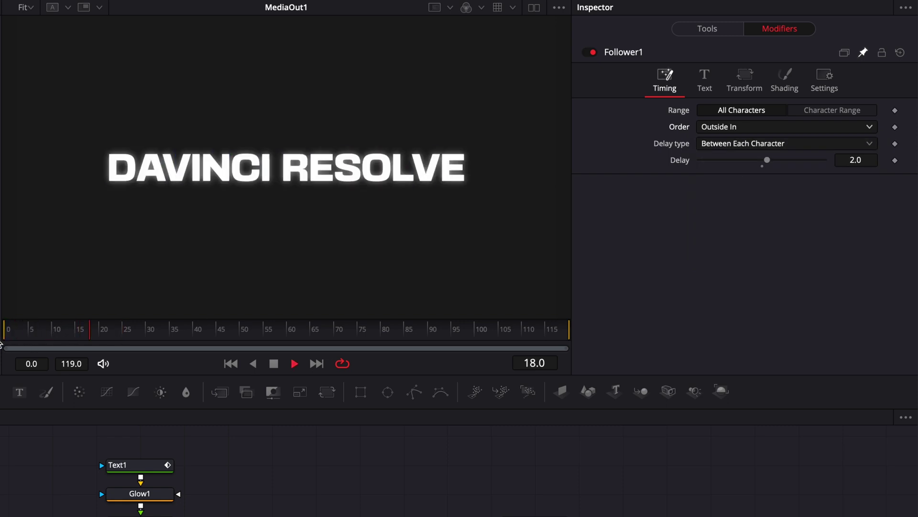
key("space")
Set the Follower's order to Random But One by One and play back the animation several times from frame 0
left_click(727, 126)
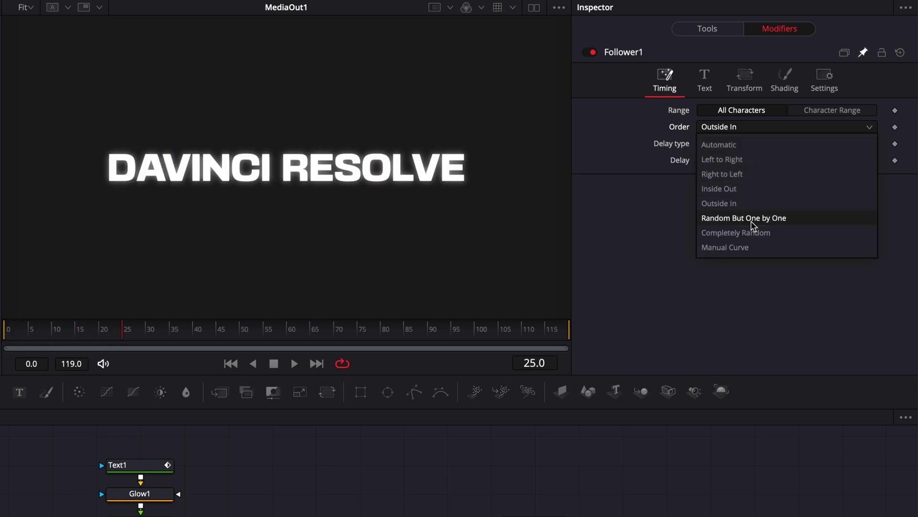
left_click(763, 218)
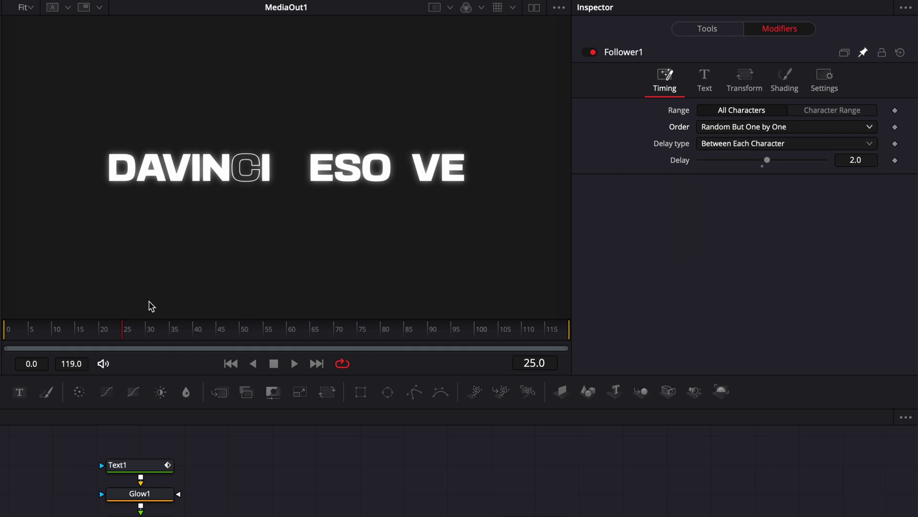
left_click(7, 333)
key("space")
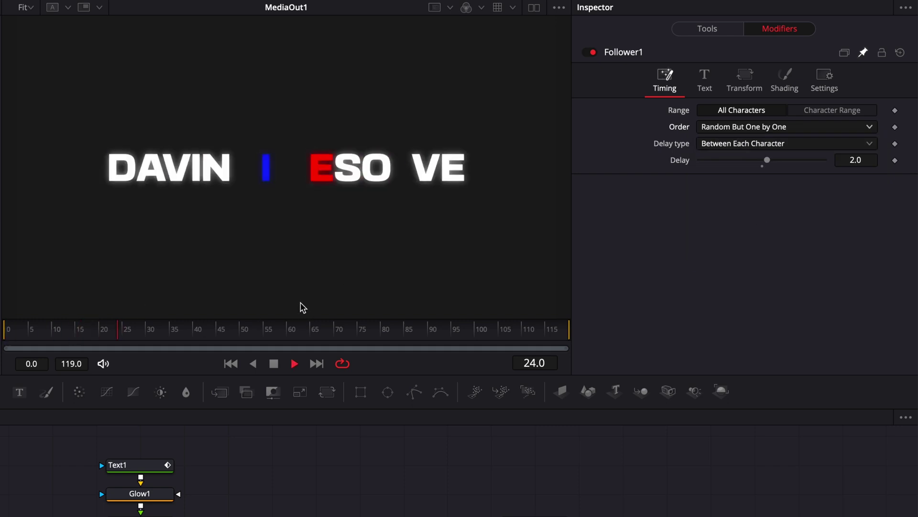
key("space")
left_click(8, 332)
key("space")
left_click(5, 328)
key("space")
key("Home")
key("space")
key("space")
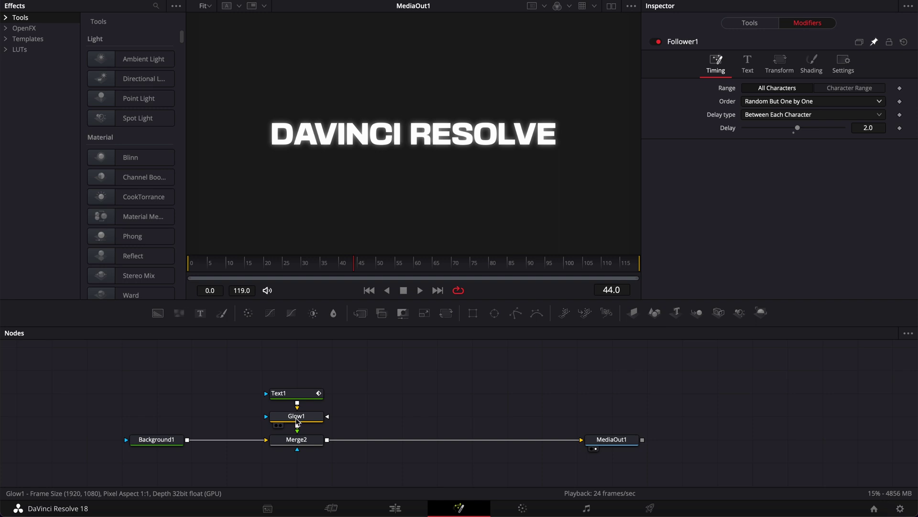
Add a Color Corrector node directly after Glow1 and display its correction settings
left_click_drag(253, 376, 328, 410)
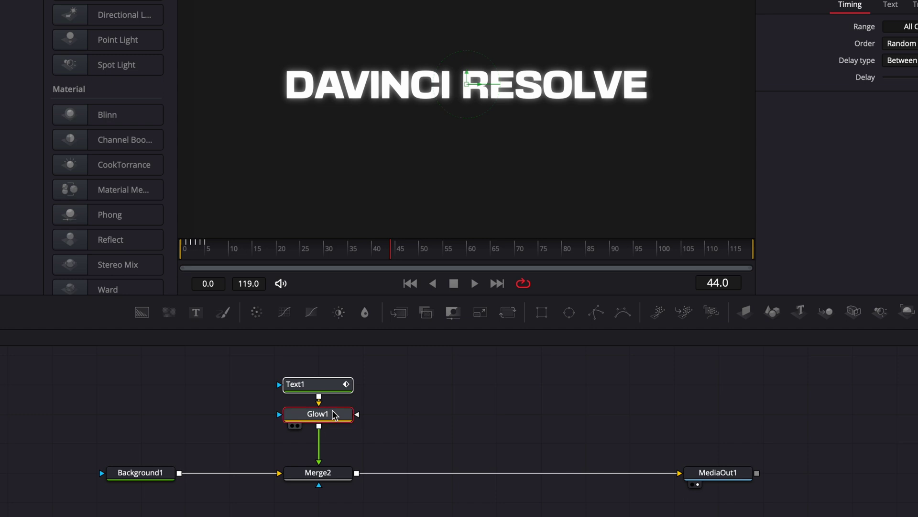
left_click(373, 416)
left_click(331, 415)
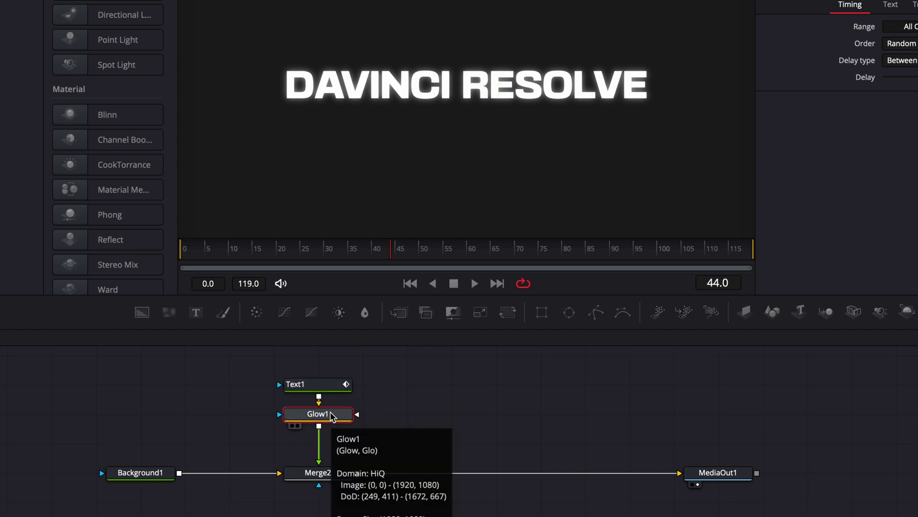
key("shift+space")
type("glow")
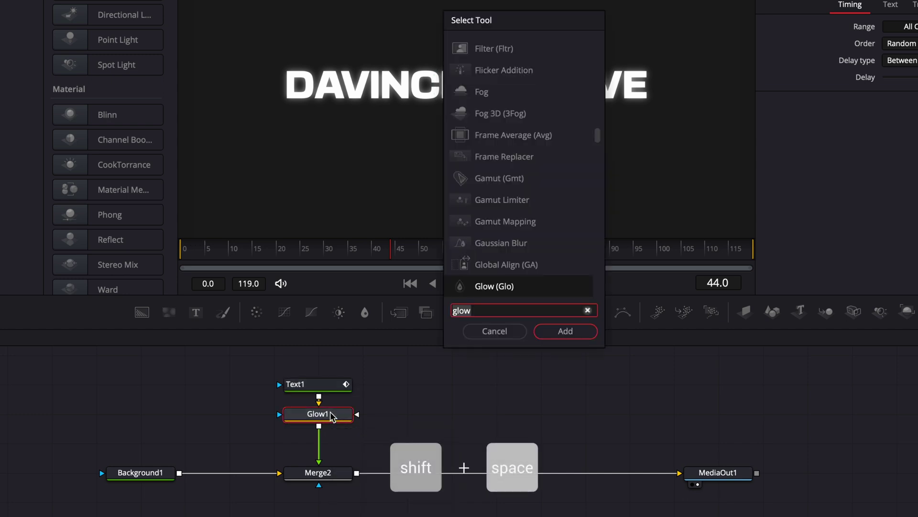
key("BackSpace")
key("BackSpace")
key("BackSpace")
key("BackSpace")
type("colo")
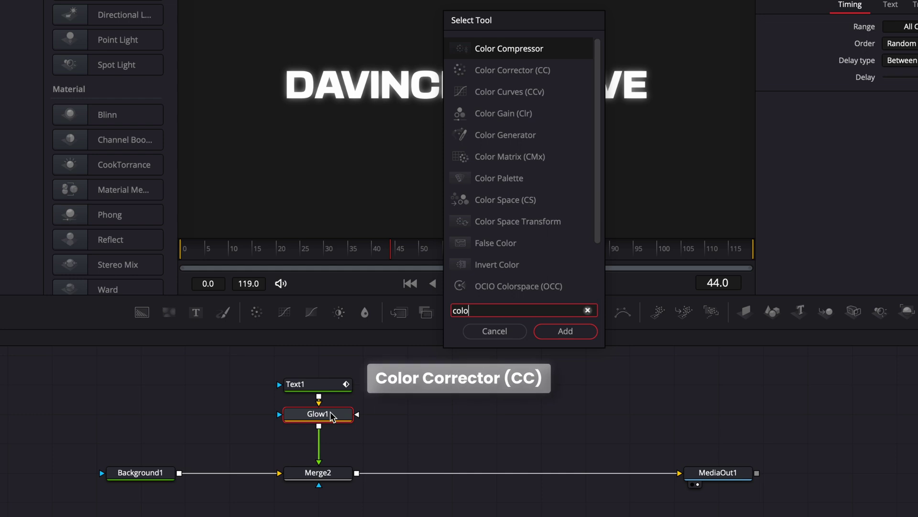
key("Down")
key("Return")
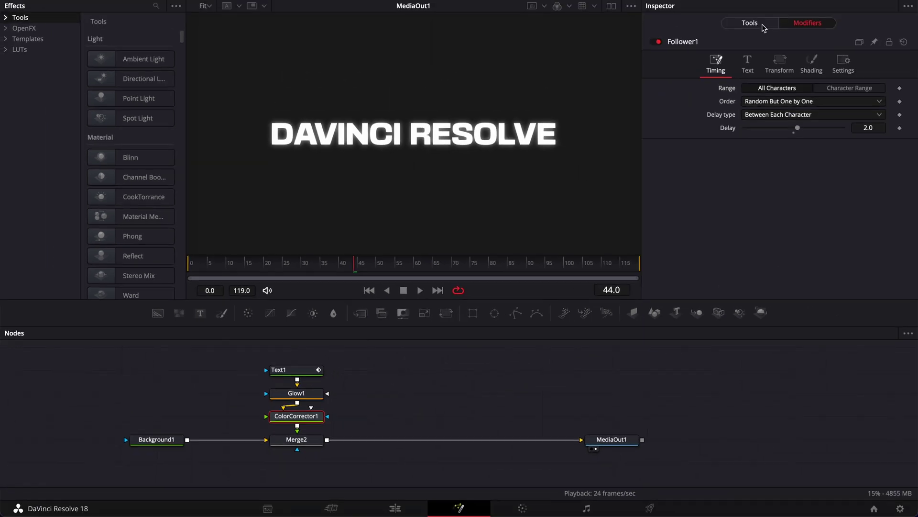
left_click(761, 24)
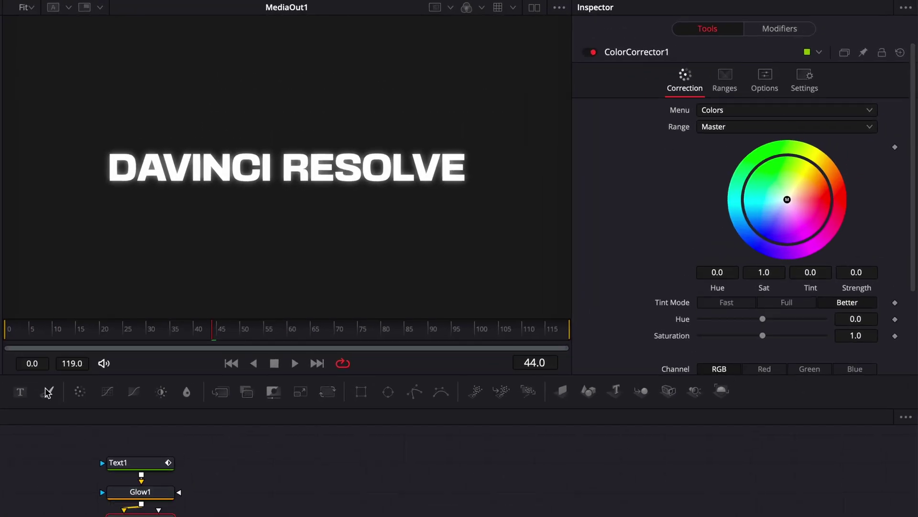
Try hue values of -0.6, -0.87 and -0.21 on the Color Corrector at frame 16, and reset the hue to its default
left_click_drag(67, 332, 82, 332)
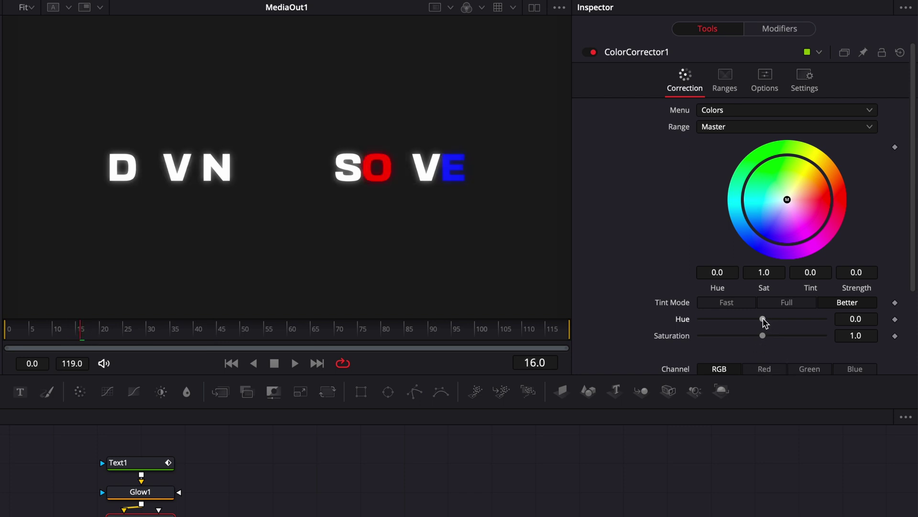
left_click_drag(764, 319, 725, 319)
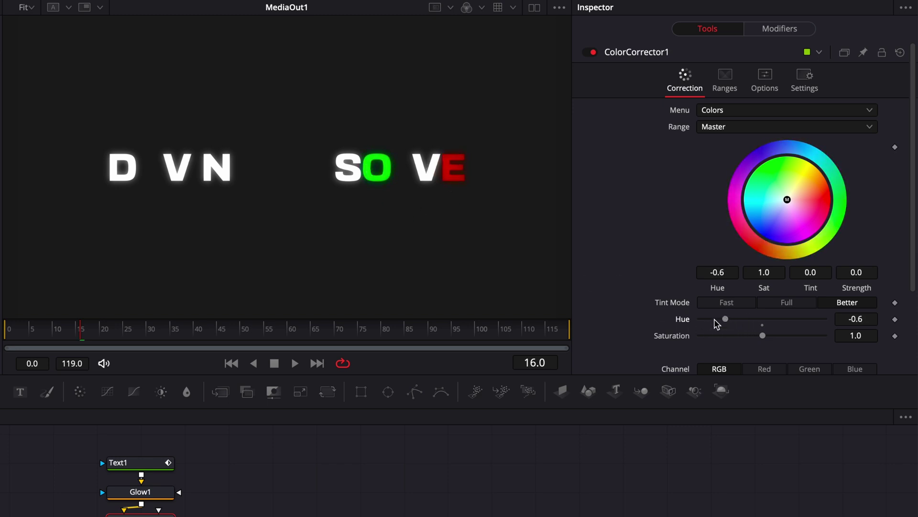
left_click_drag(726, 319, 708, 319)
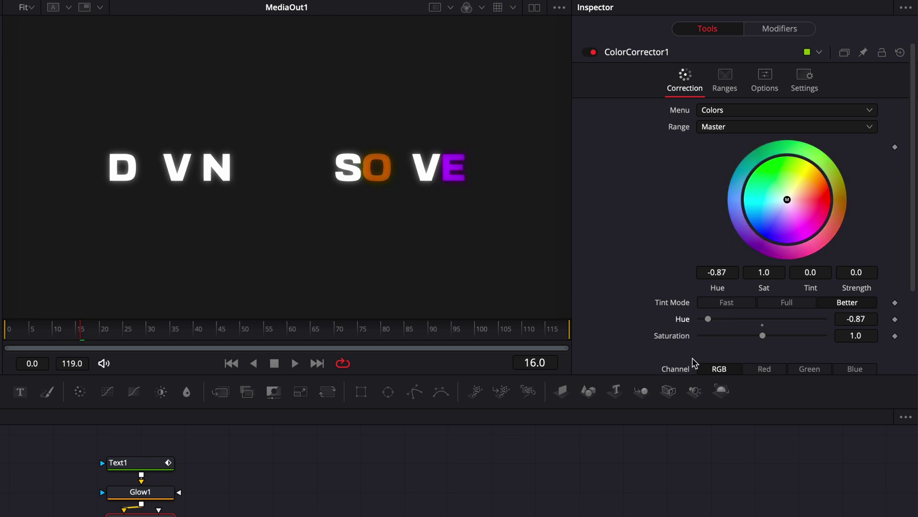
left_click_drag(708, 319, 750, 320)
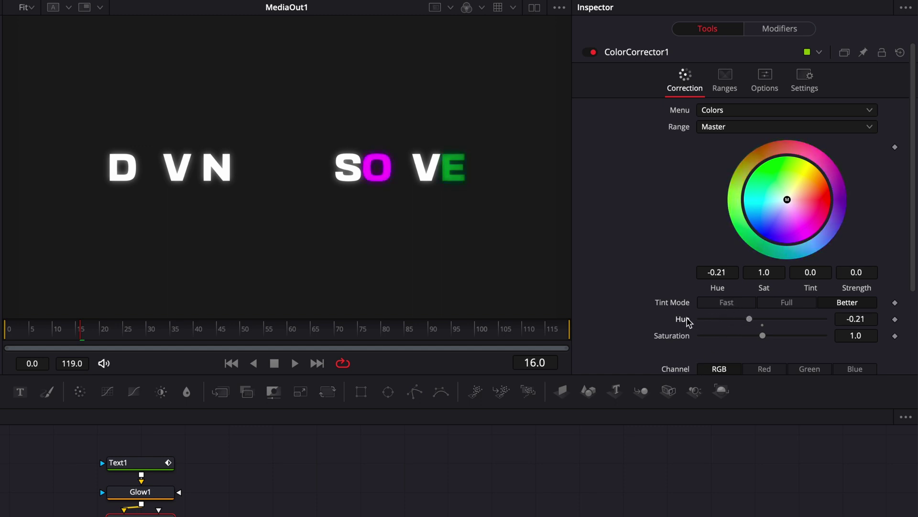
double_click(682, 320)
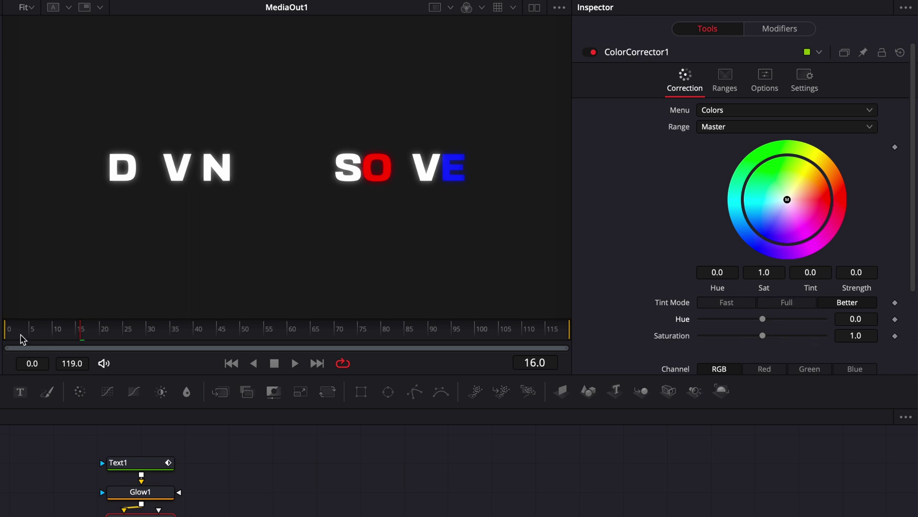
Keyframe the Color Corrector's hue at 0.0 on frame 0 and a lower, negative hue on frame 33
left_click_drag(22, 338, 7, 334)
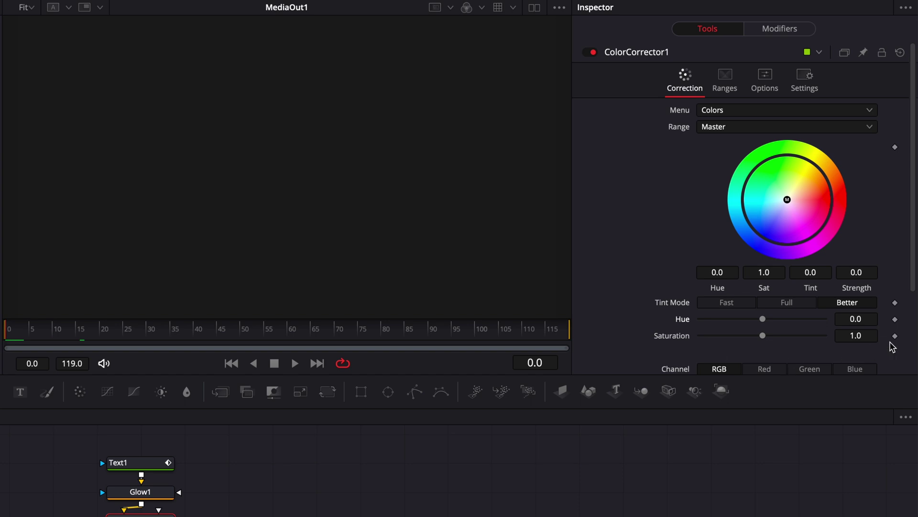
left_click(894, 320)
left_click_drag(72, 336, 94, 338)
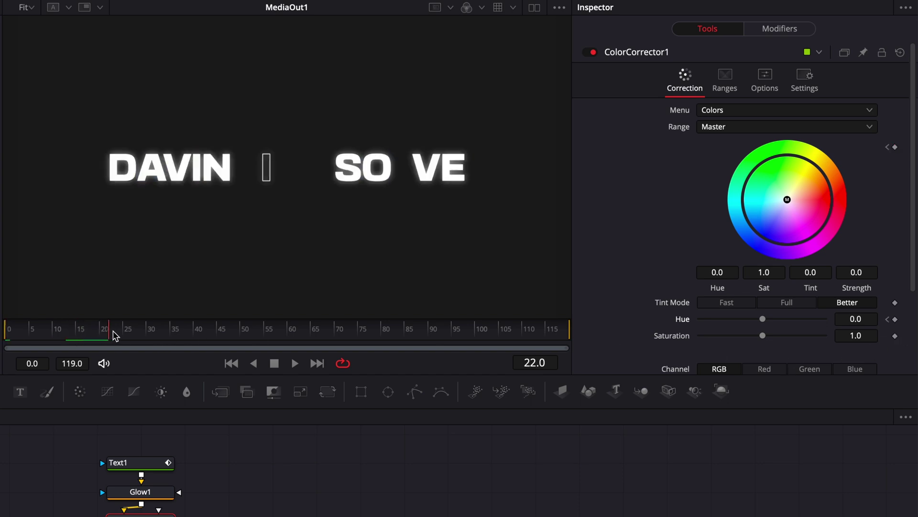
left_click_drag(117, 331, 163, 330)
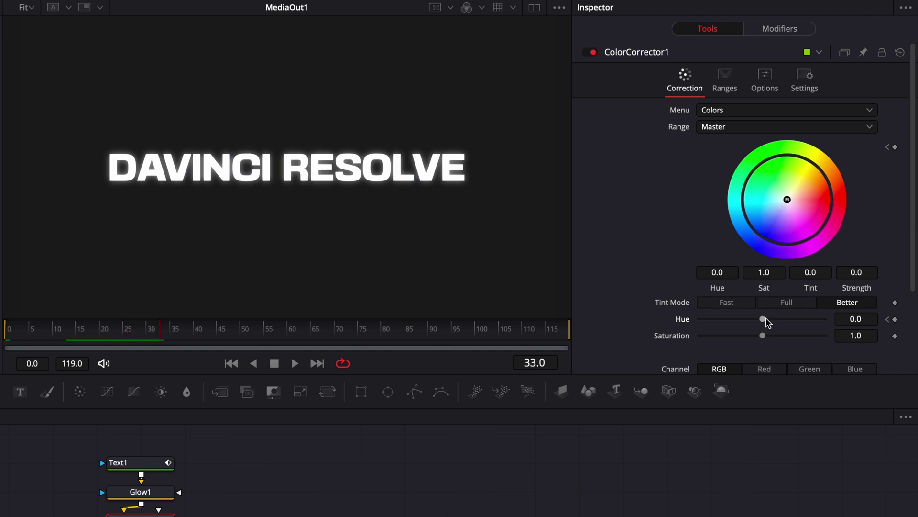
left_click_drag(763, 319, 685, 321)
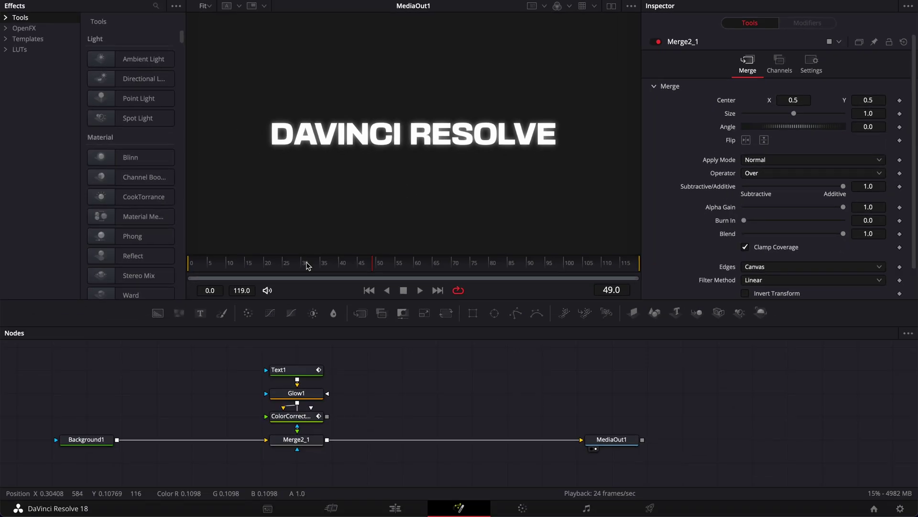
Add the plain Transform effect, not Transform (Xf), directly after the Merge2_1 node
left_click_drag(259, 447, 310, 452)
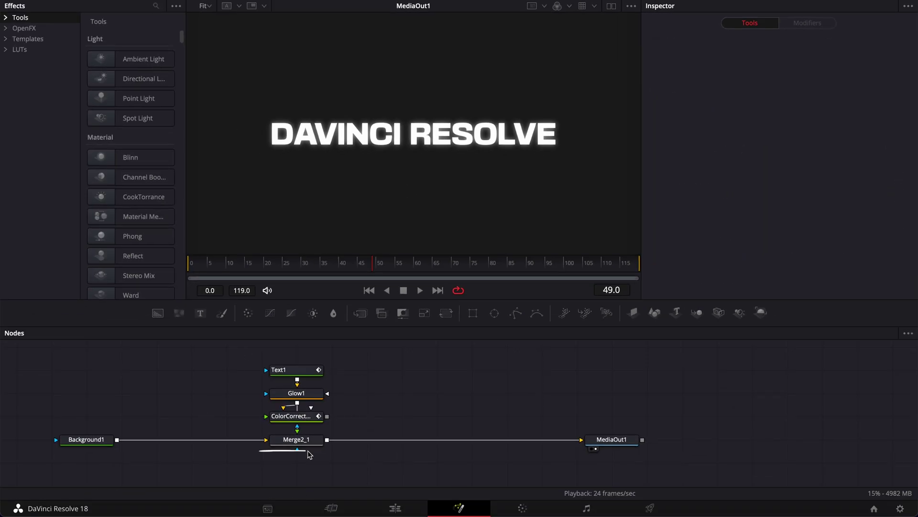
left_click(309, 443)
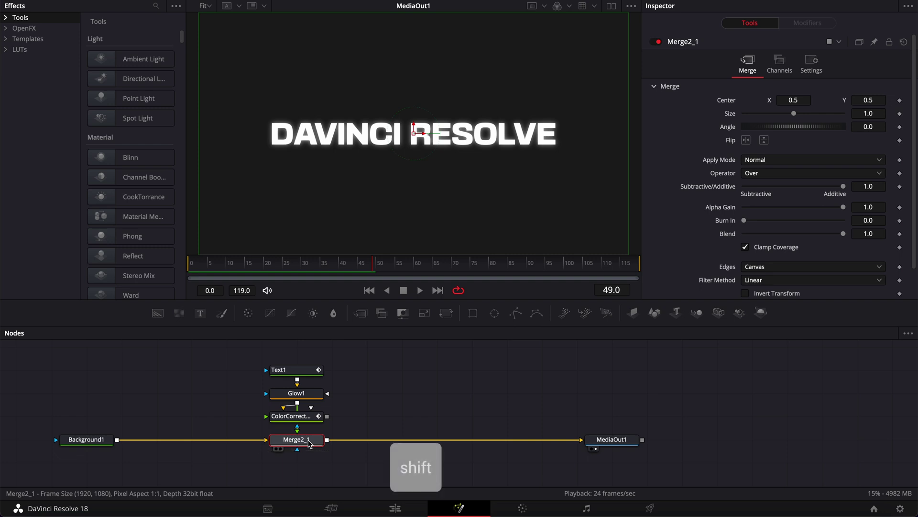
key("shift+space")
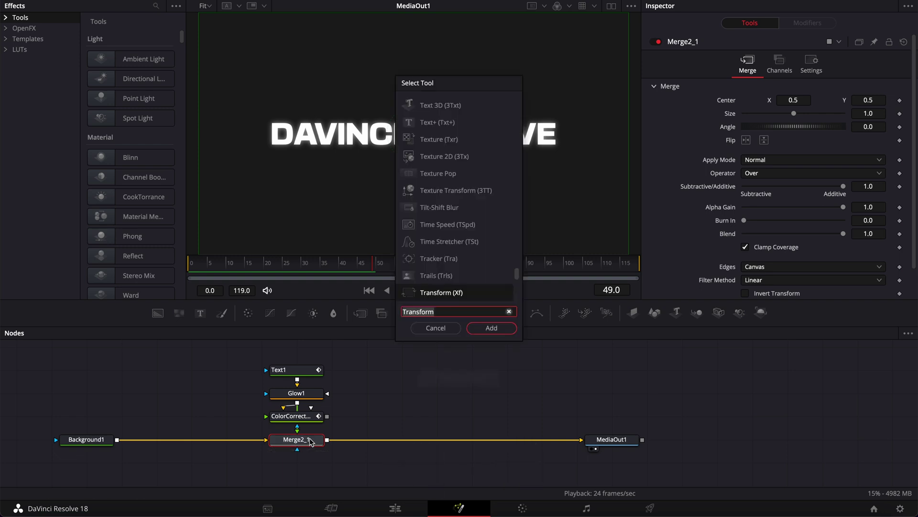
type("tran")
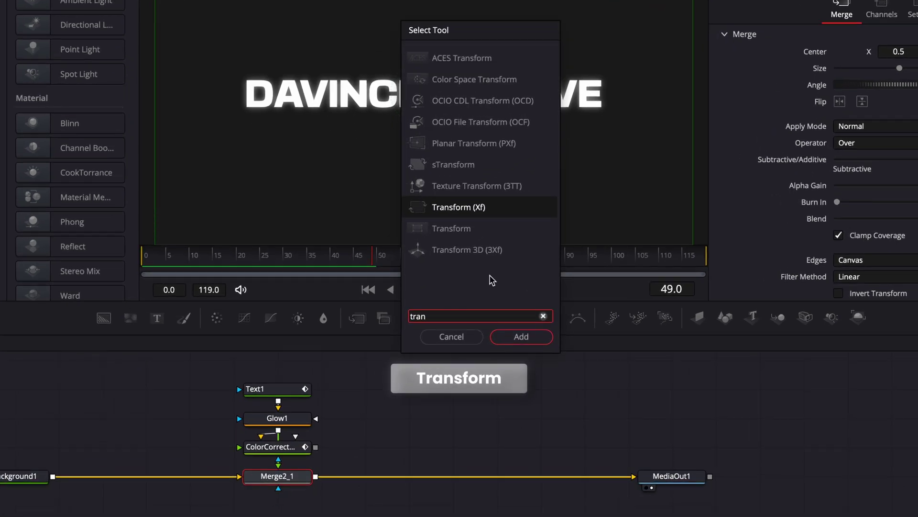
left_click(470, 233)
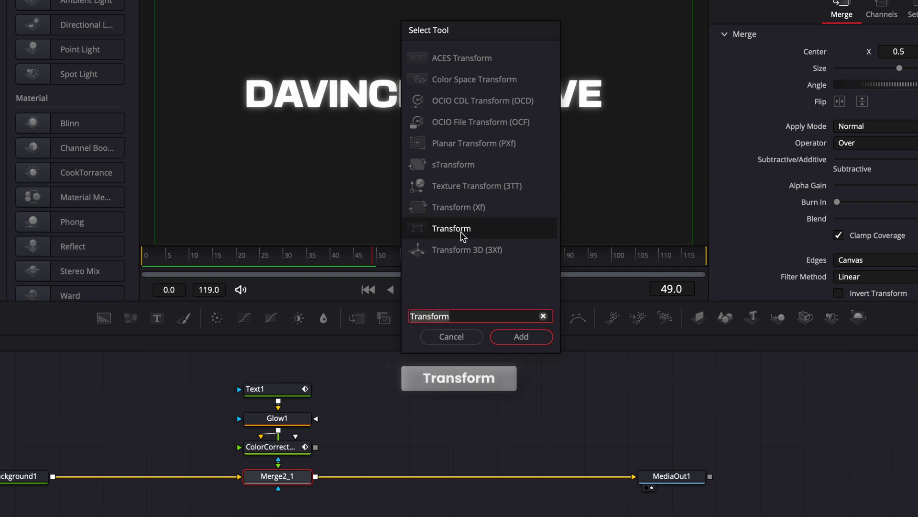
left_click(522, 336)
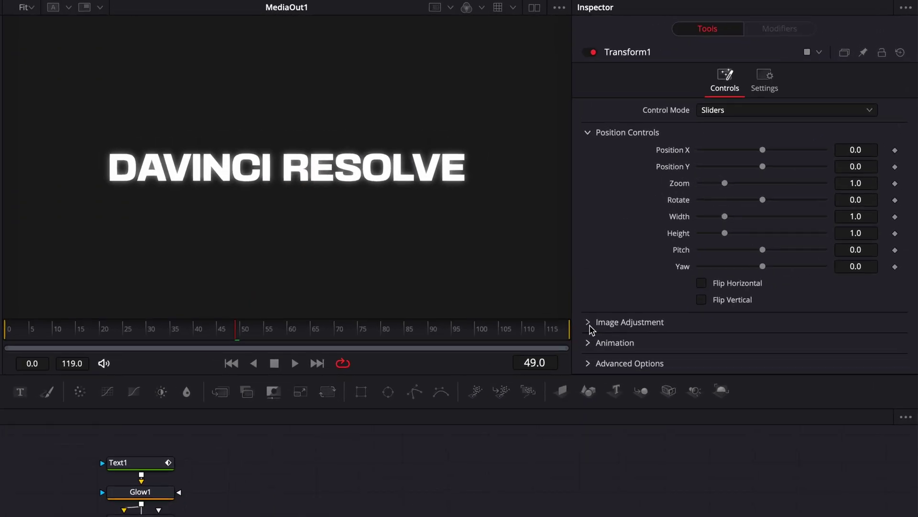
Enable cropping on Transform1 and crop closely around the title: left 0.155, right 0.155, top 0.428, bottom 0.422
left_click(590, 323)
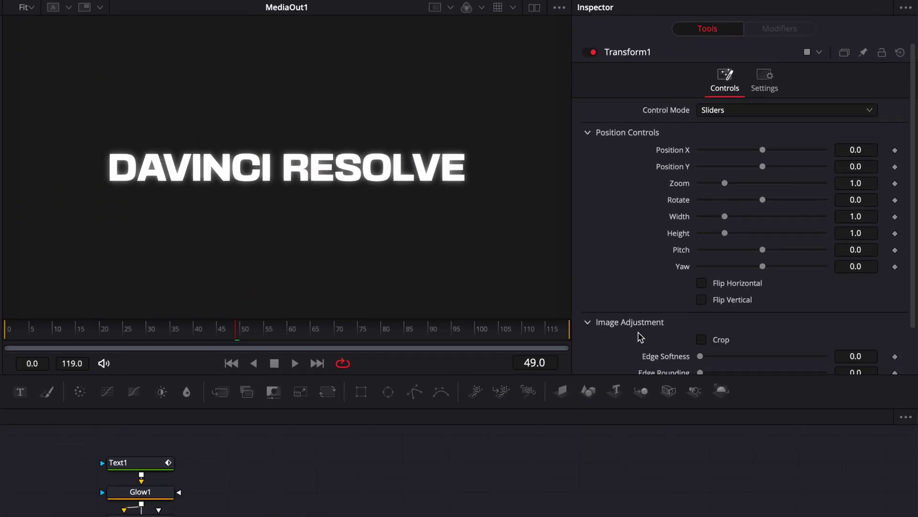
left_click(703, 341)
scroll(705, 344, "down", 5)
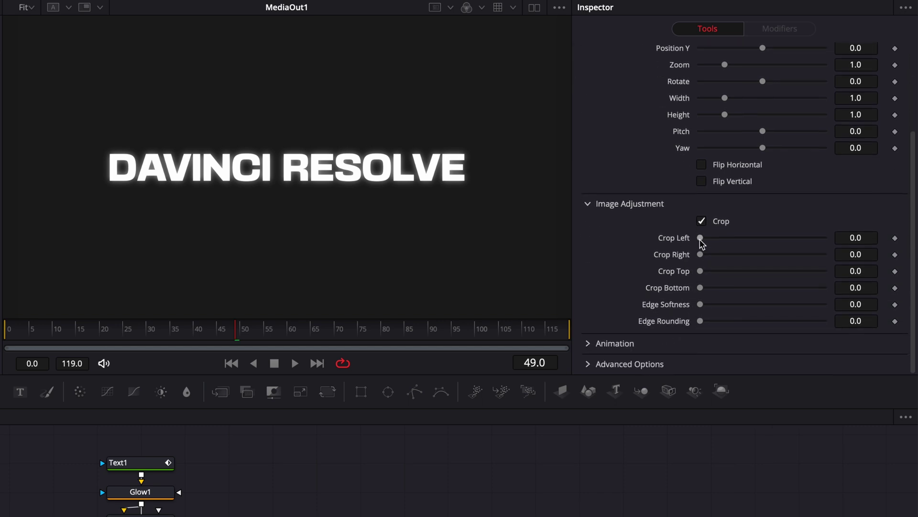
left_click_drag(701, 237, 750, 295)
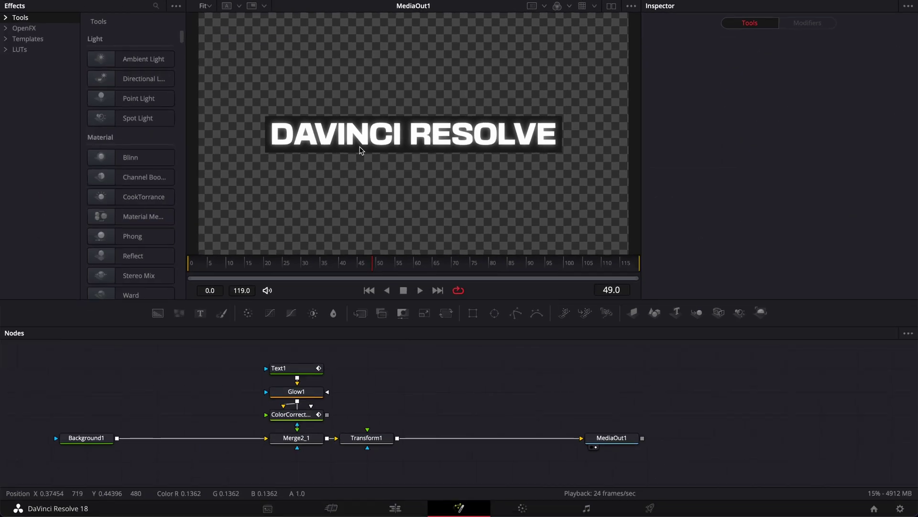
Copy the Background1 node and paste it as an instance in the empty area below the Transform1–MediaOut1 connection
left_click(94, 439)
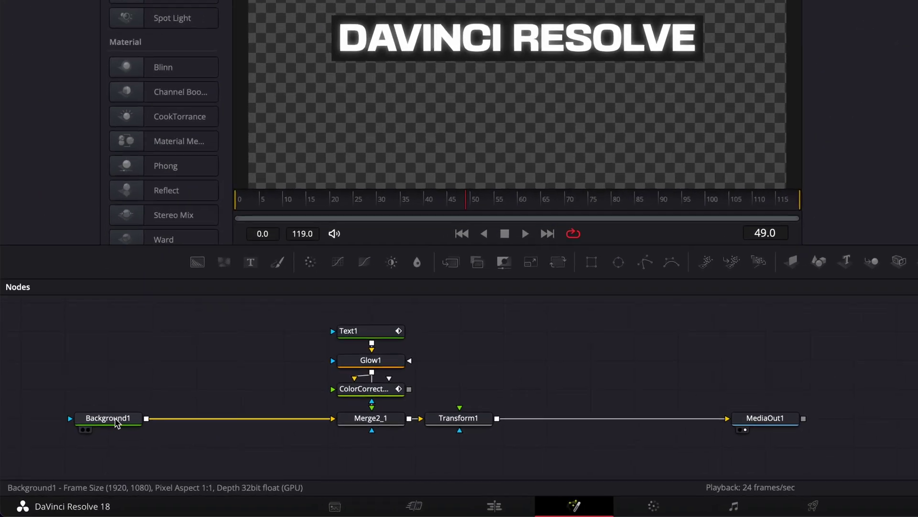
left_click(116, 422)
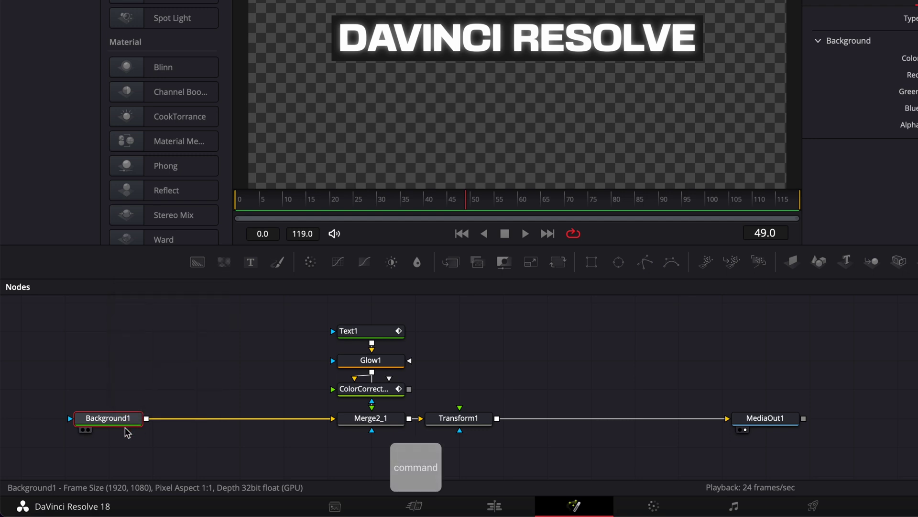
key("super+c")
left_click(577, 443)
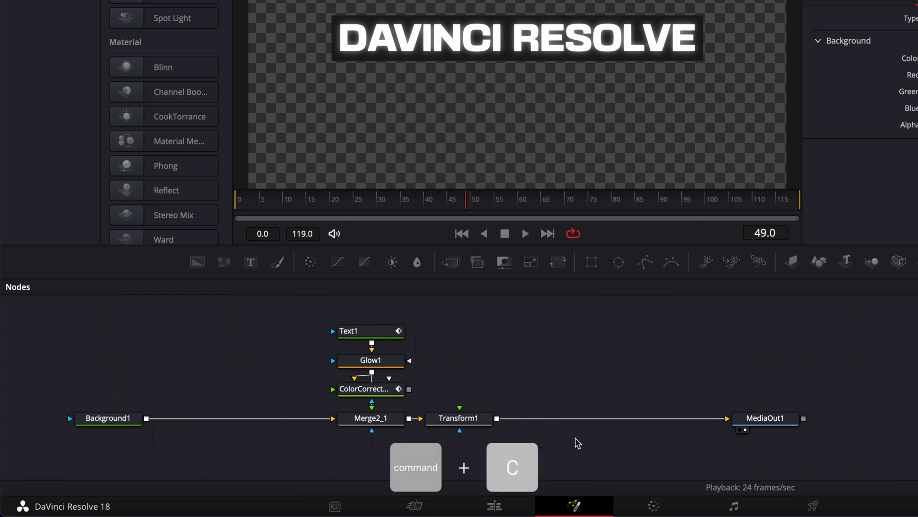
right_click(577, 443)
left_click(609, 429)
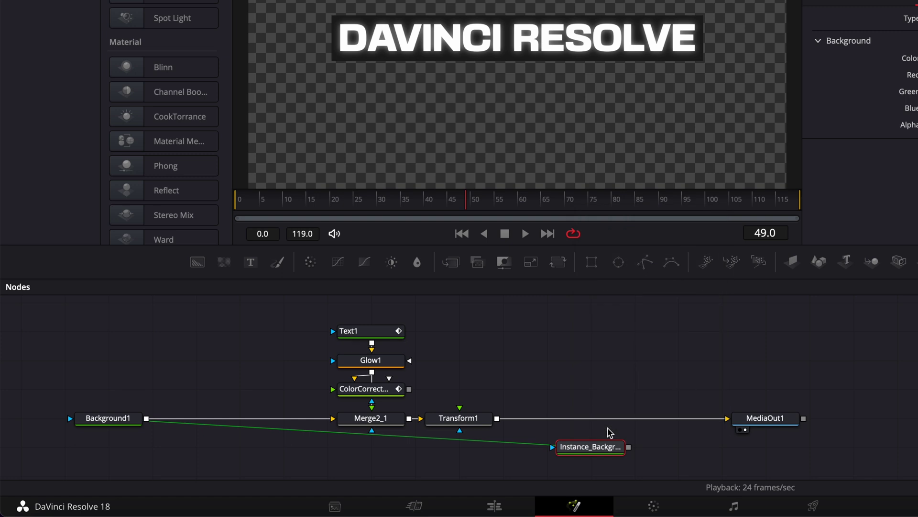
Detach Transform1 from MediaOut1, merge it over the instanced background, and connect the new merge's output to MediaOut1
left_click_drag(726, 419, 703, 397)
left_click_drag(497, 418, 631, 451)
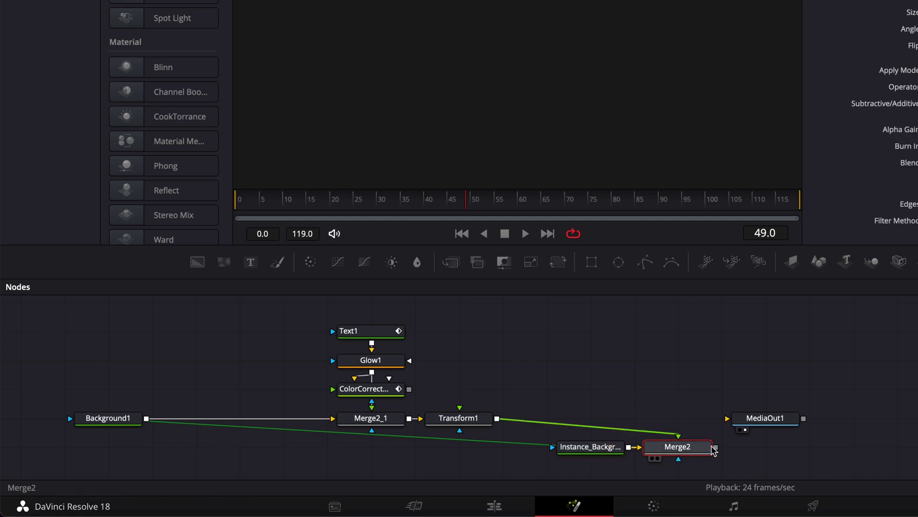
left_click_drag(716, 449, 728, 419)
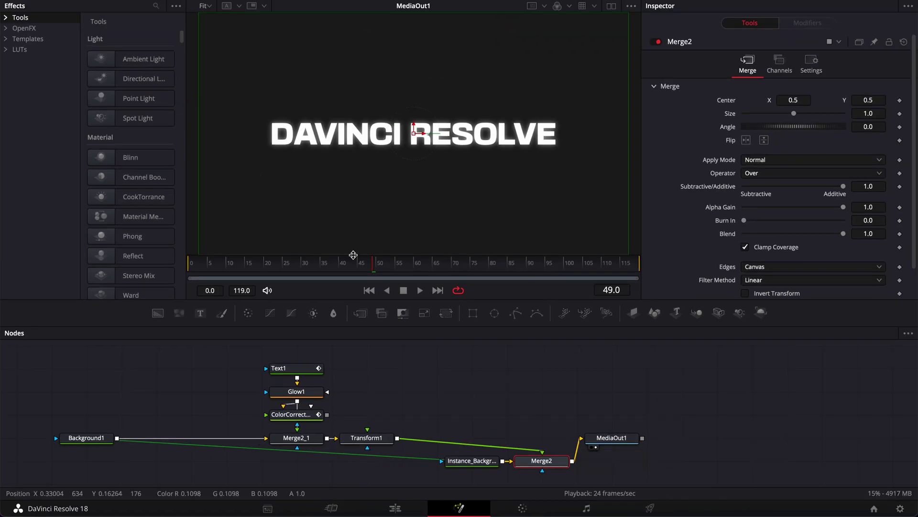
Try a lighter gray of about 0.306 per channel as Background1's color
left_click(94, 438)
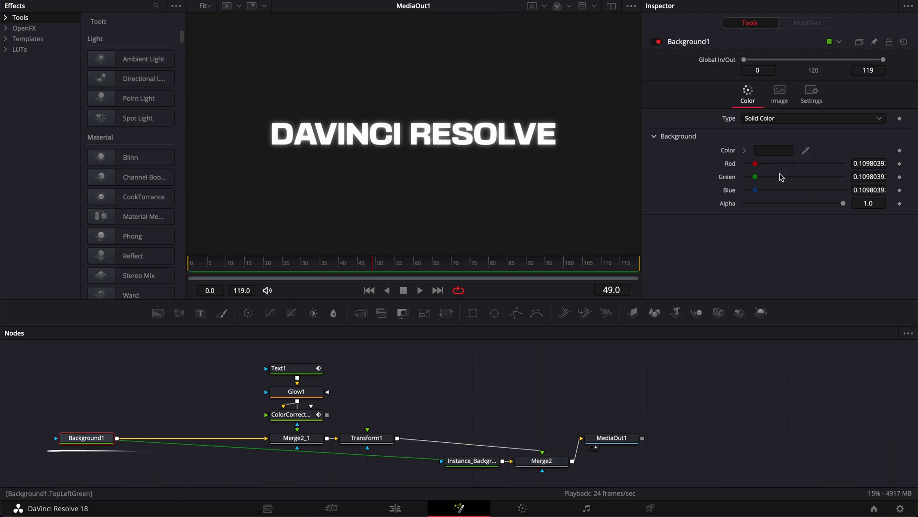
left_click(767, 152)
left_click_drag(591, 406, 642, 399)
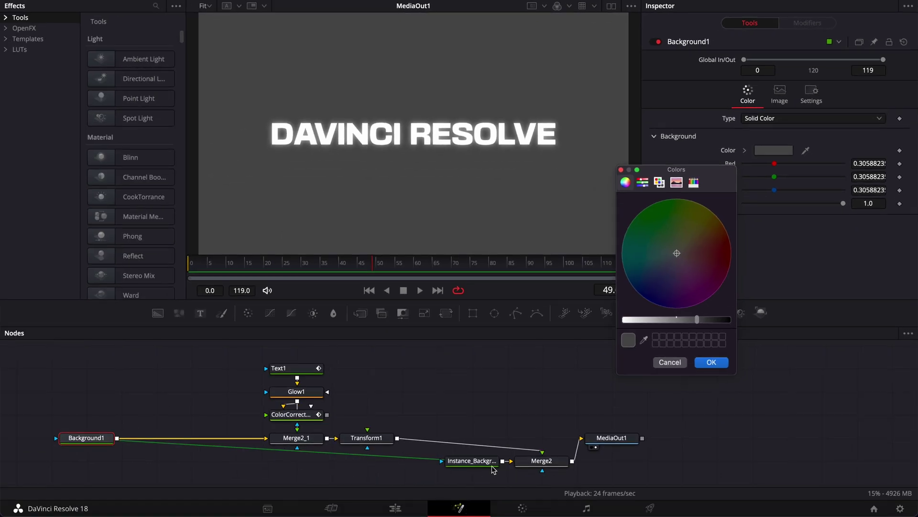
key("Escape")
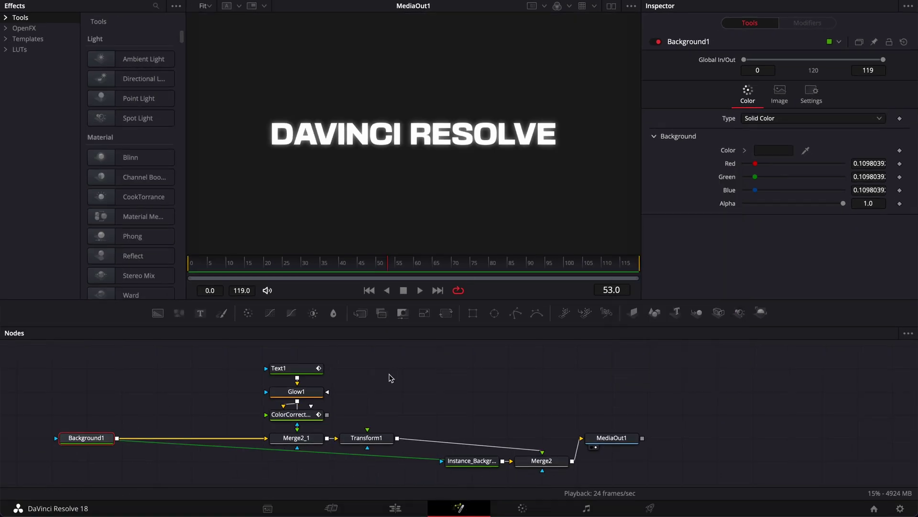
Set Transform1's edge behaviour to Wrap-Around and its zoom to about 0.571 to tile the title across the frame
left_click(363, 438)
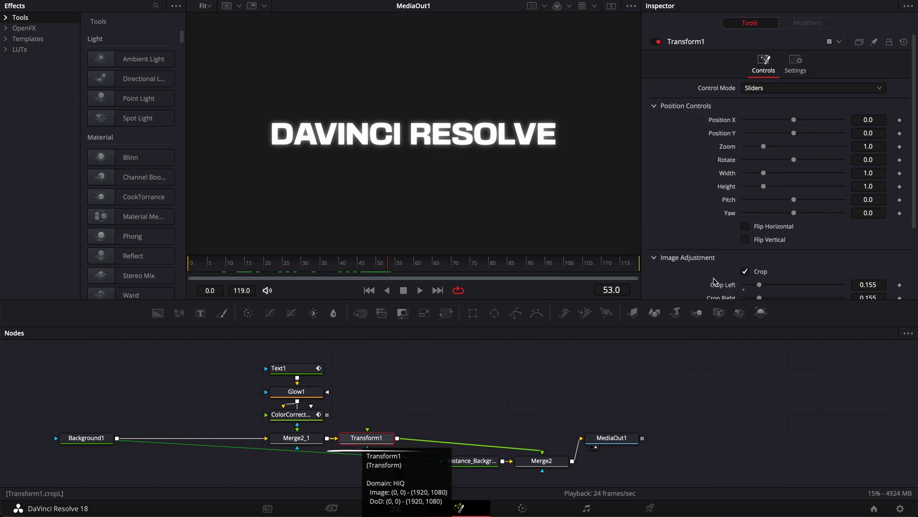
scroll(738, 256, "down", 4)
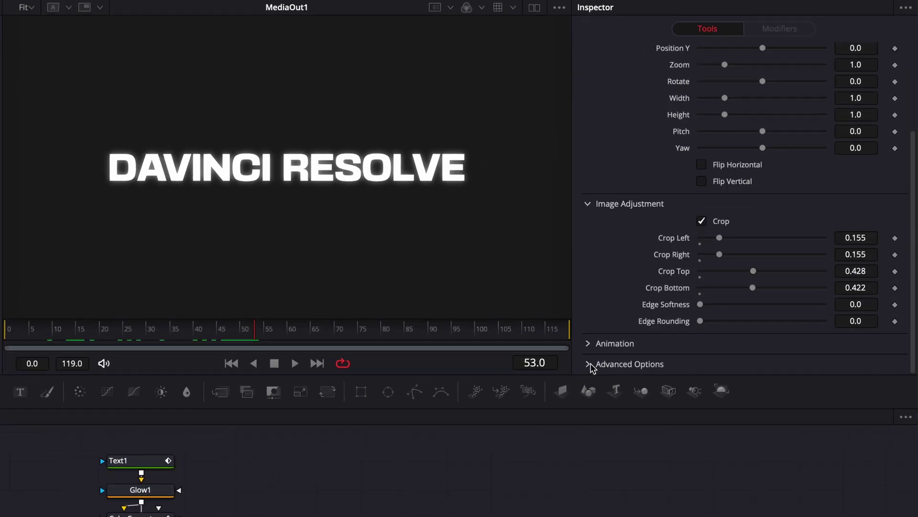
scroll(721, 344, "down", 2)
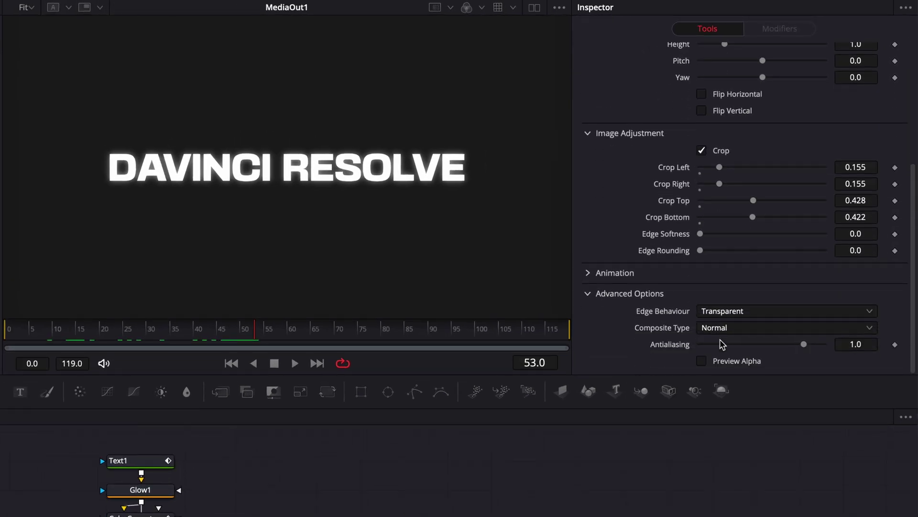
left_click(730, 312)
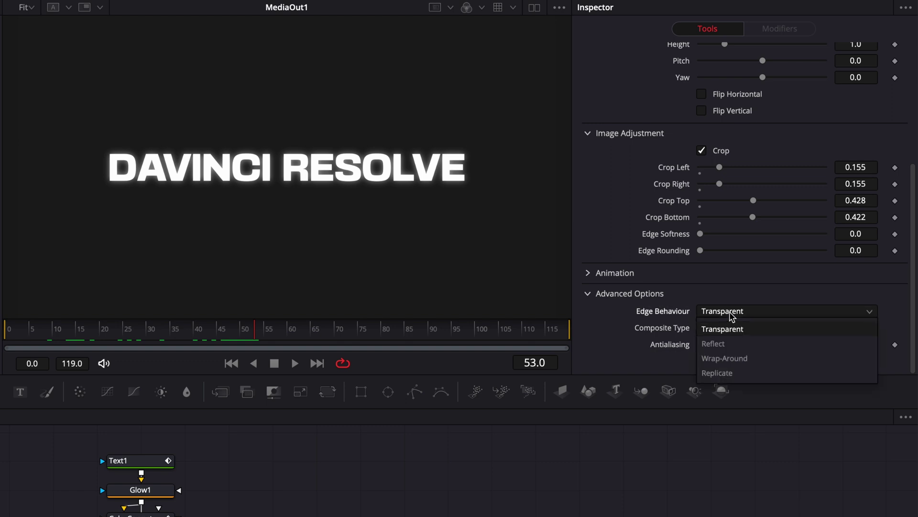
left_click(724, 357)
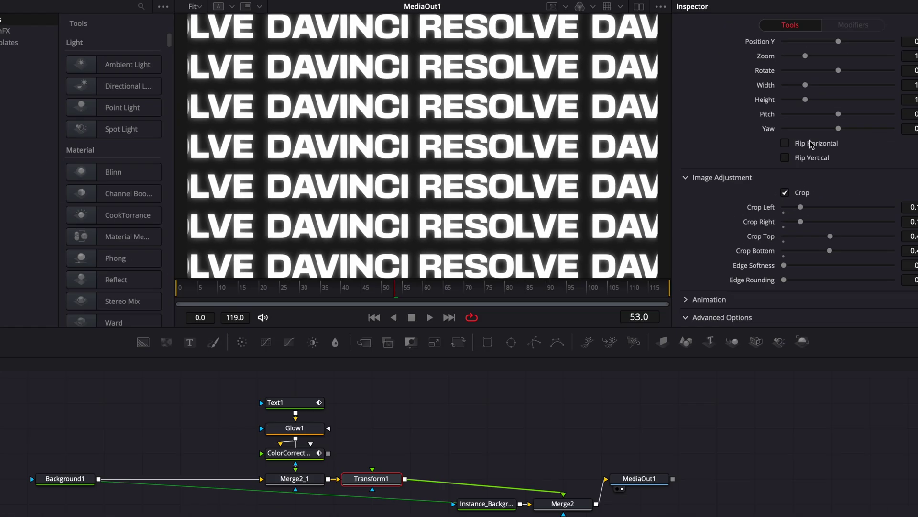
scroll(861, 201, "up", 5)
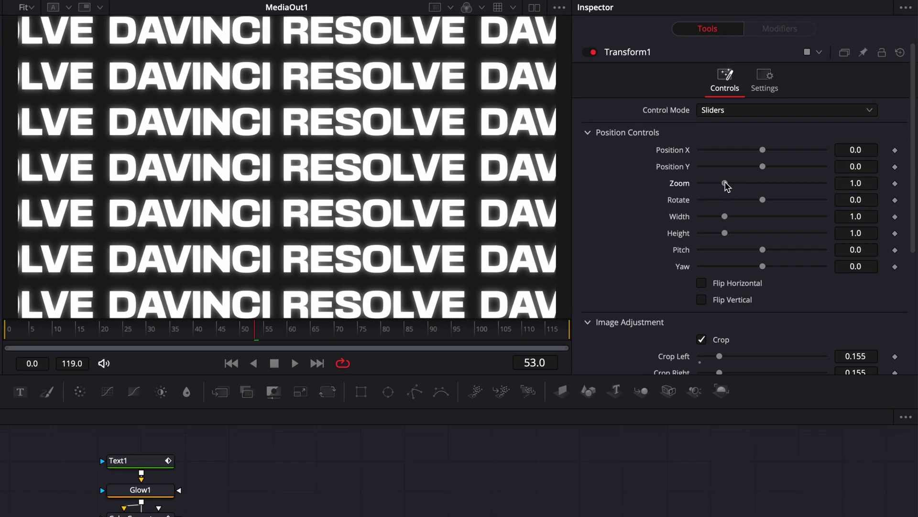
mouse_move(726, 186)
left_mouse_down()
mouse_move(714, 186)
mouse_move(742, 185)
mouse_move(711, 187)
left_mouse_up()
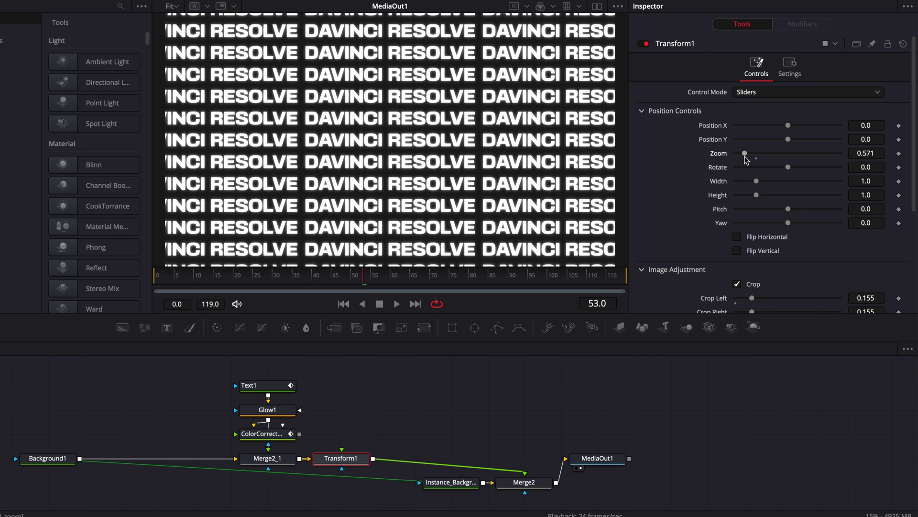
Add a Waviness effect directly after the Transform1 node
key("shift+space")
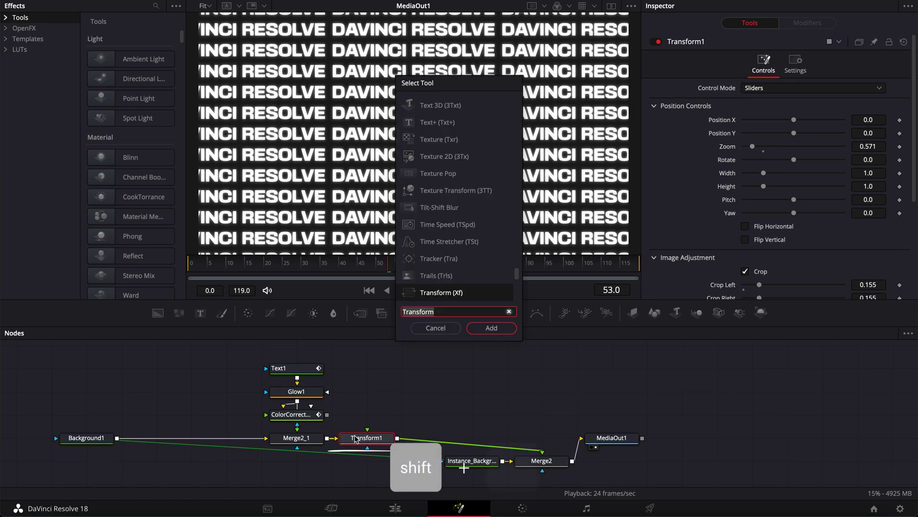
key("shift+space")
type("wav")
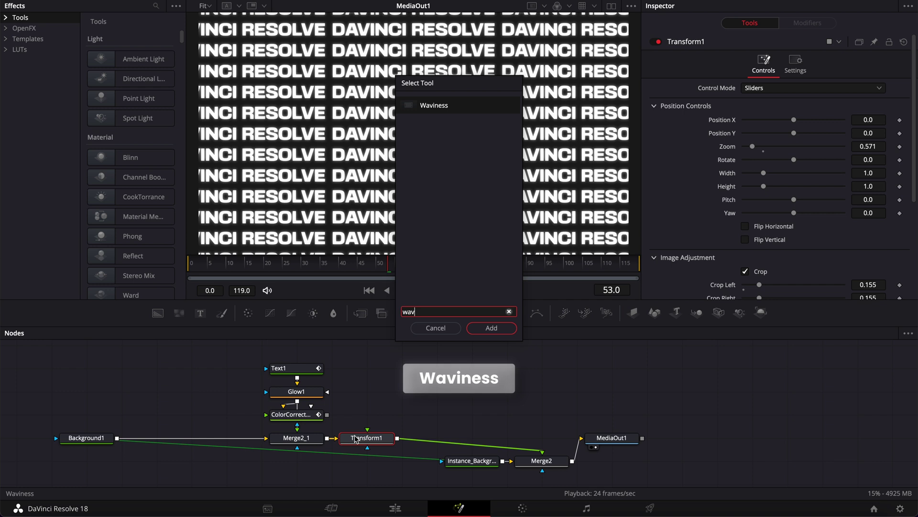
key("Return")
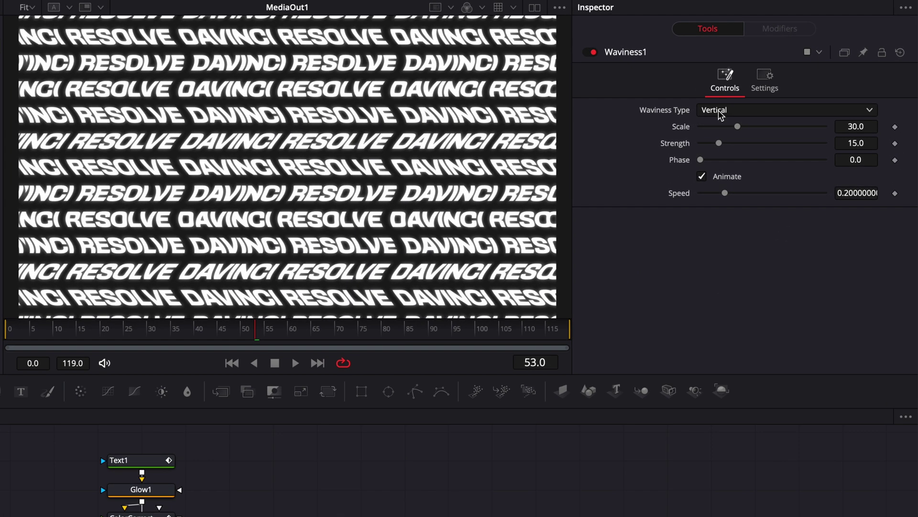
Set the Waviness type to Horizontal and preview the wave animation by scrubbing and playing the timeline
left_click(720, 112)
left_click(720, 142)
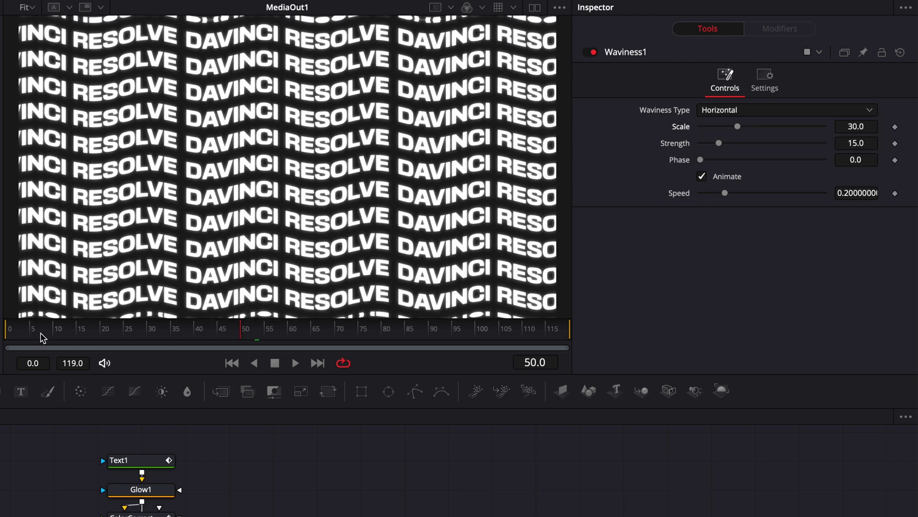
left_click_drag(42, 337, 209, 332)
key("space")
key("space")
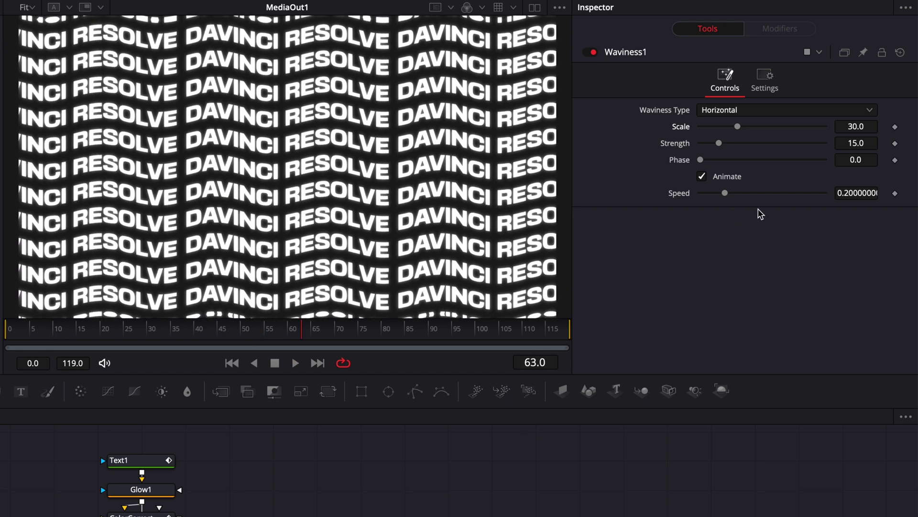